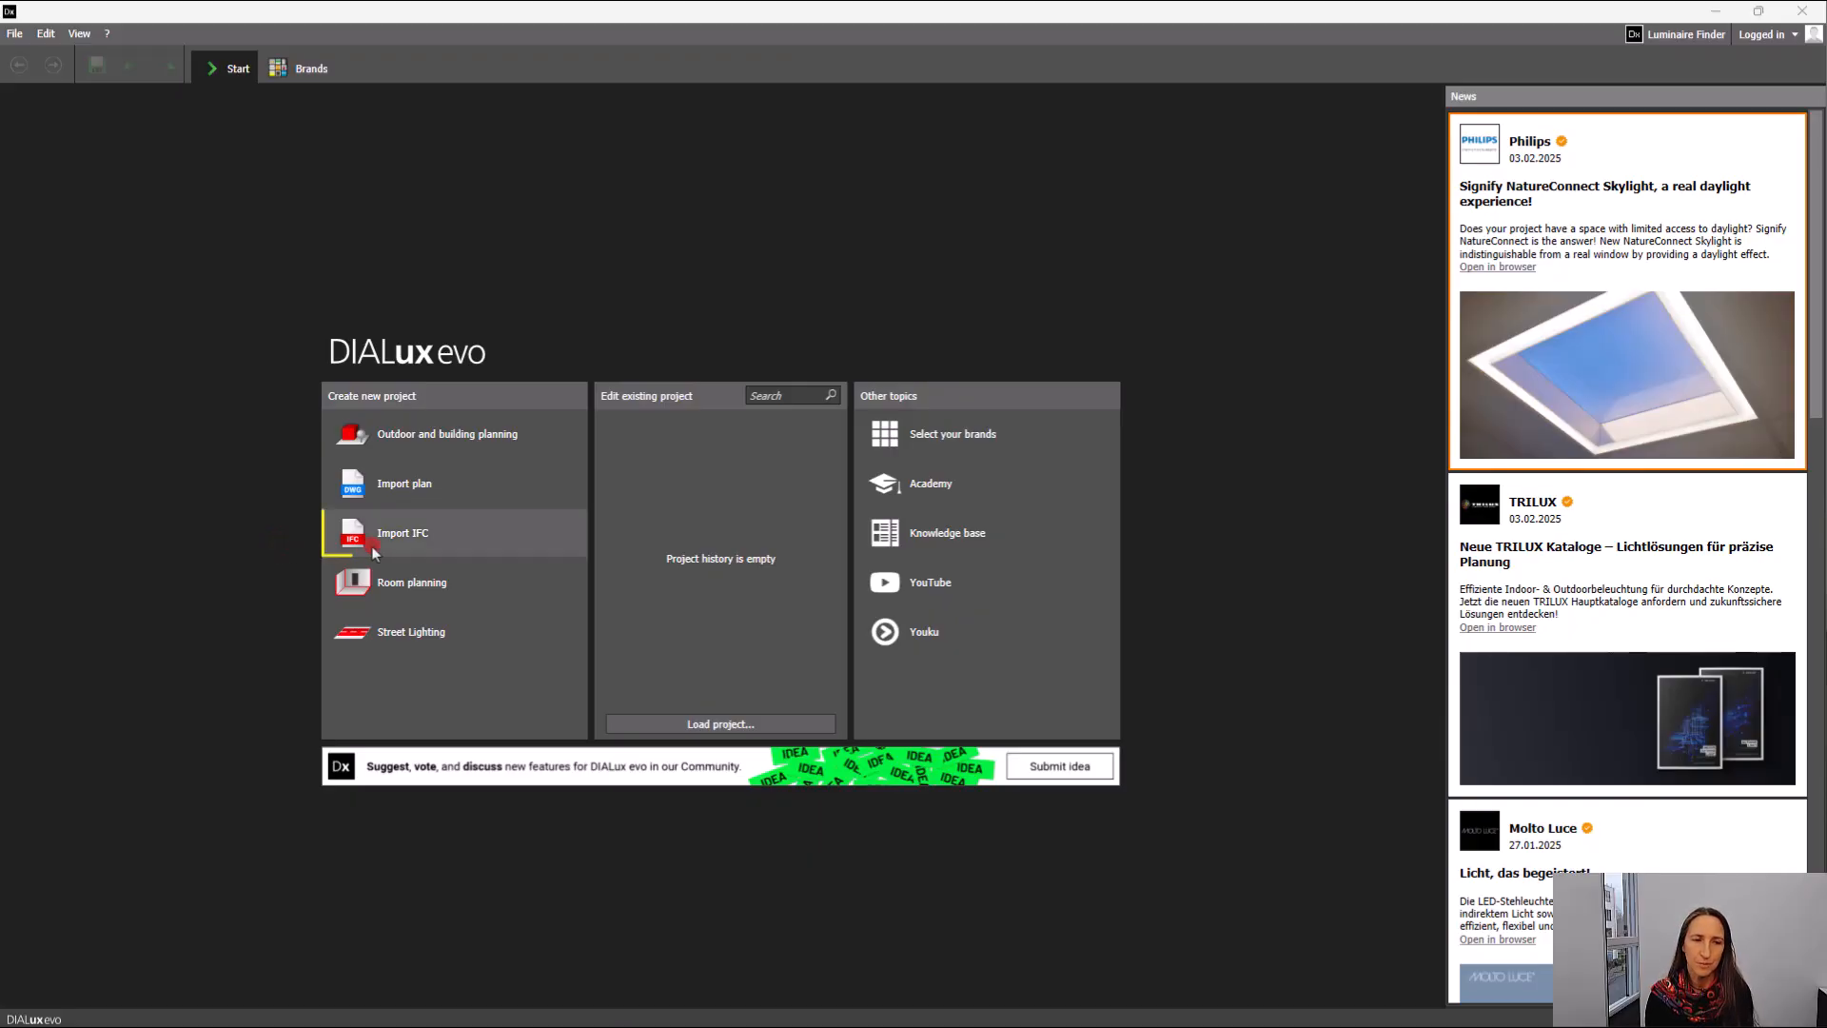
Import the IFC file "Officebuiling HABRA AC26 - DDScad export IFC 2x3" as a new project with all its content, using the New Method.
click(408, 543)
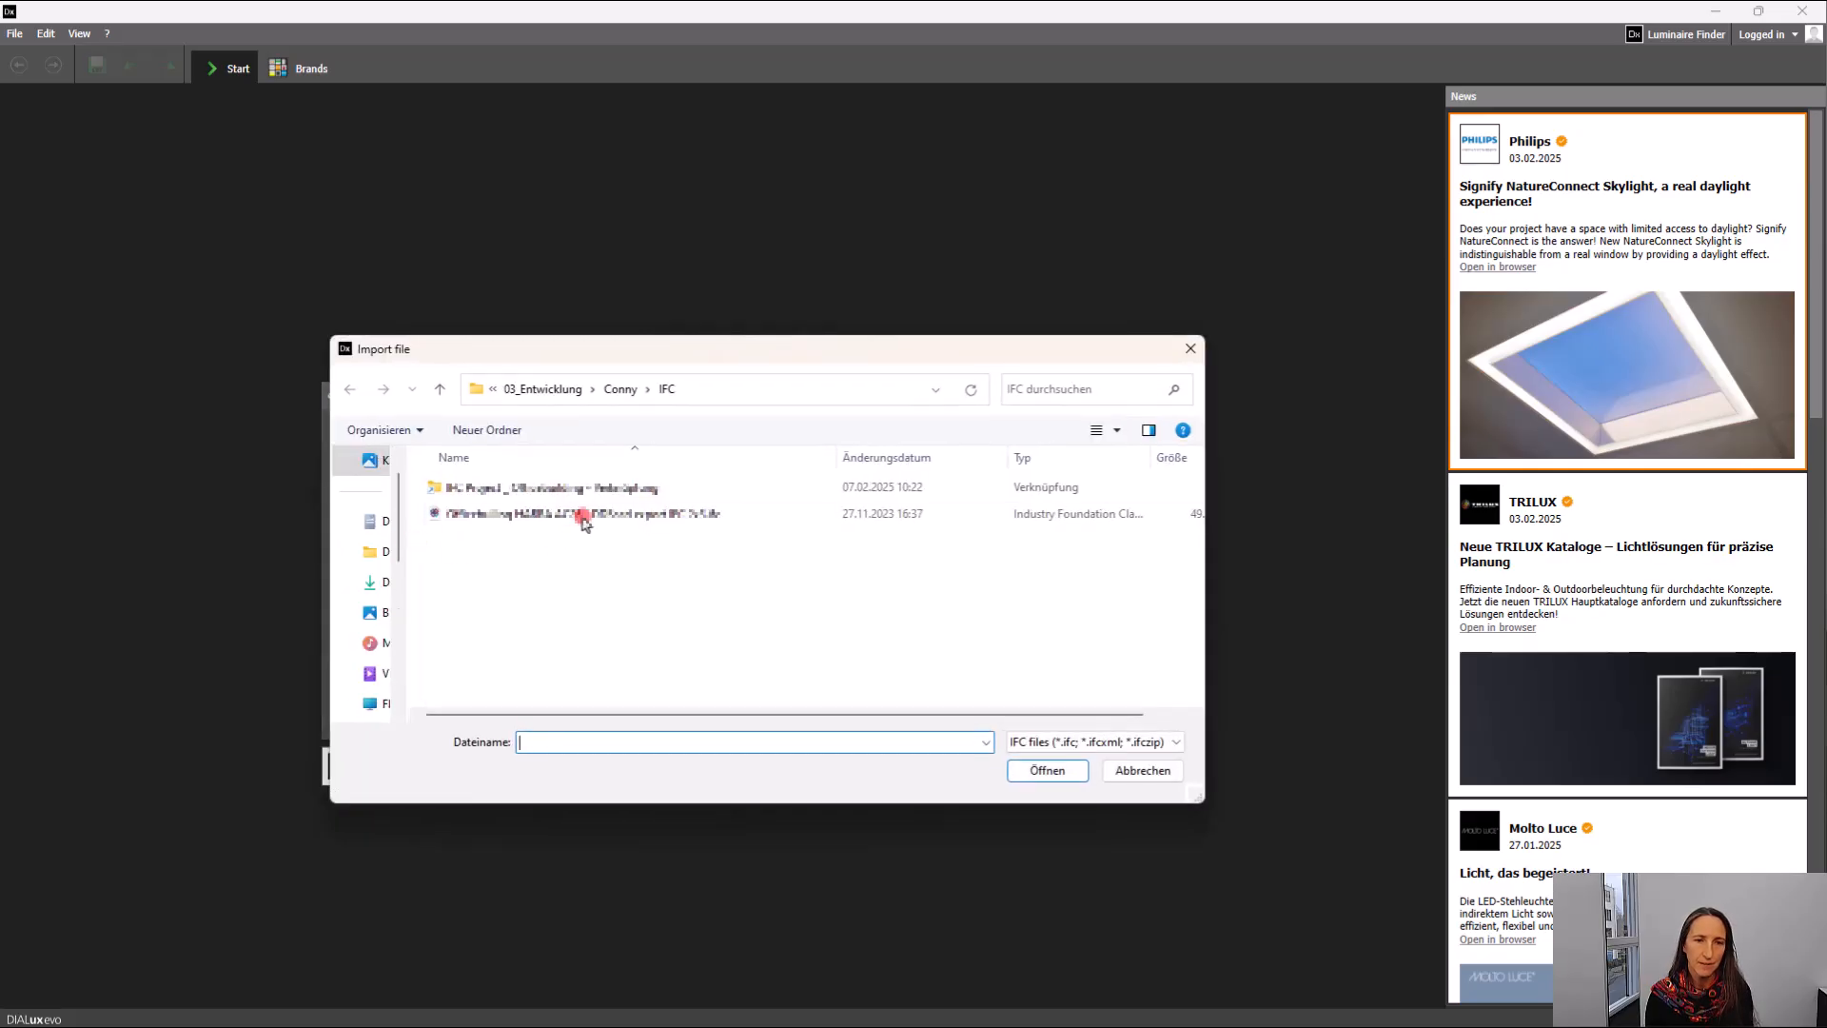
click(582, 514)
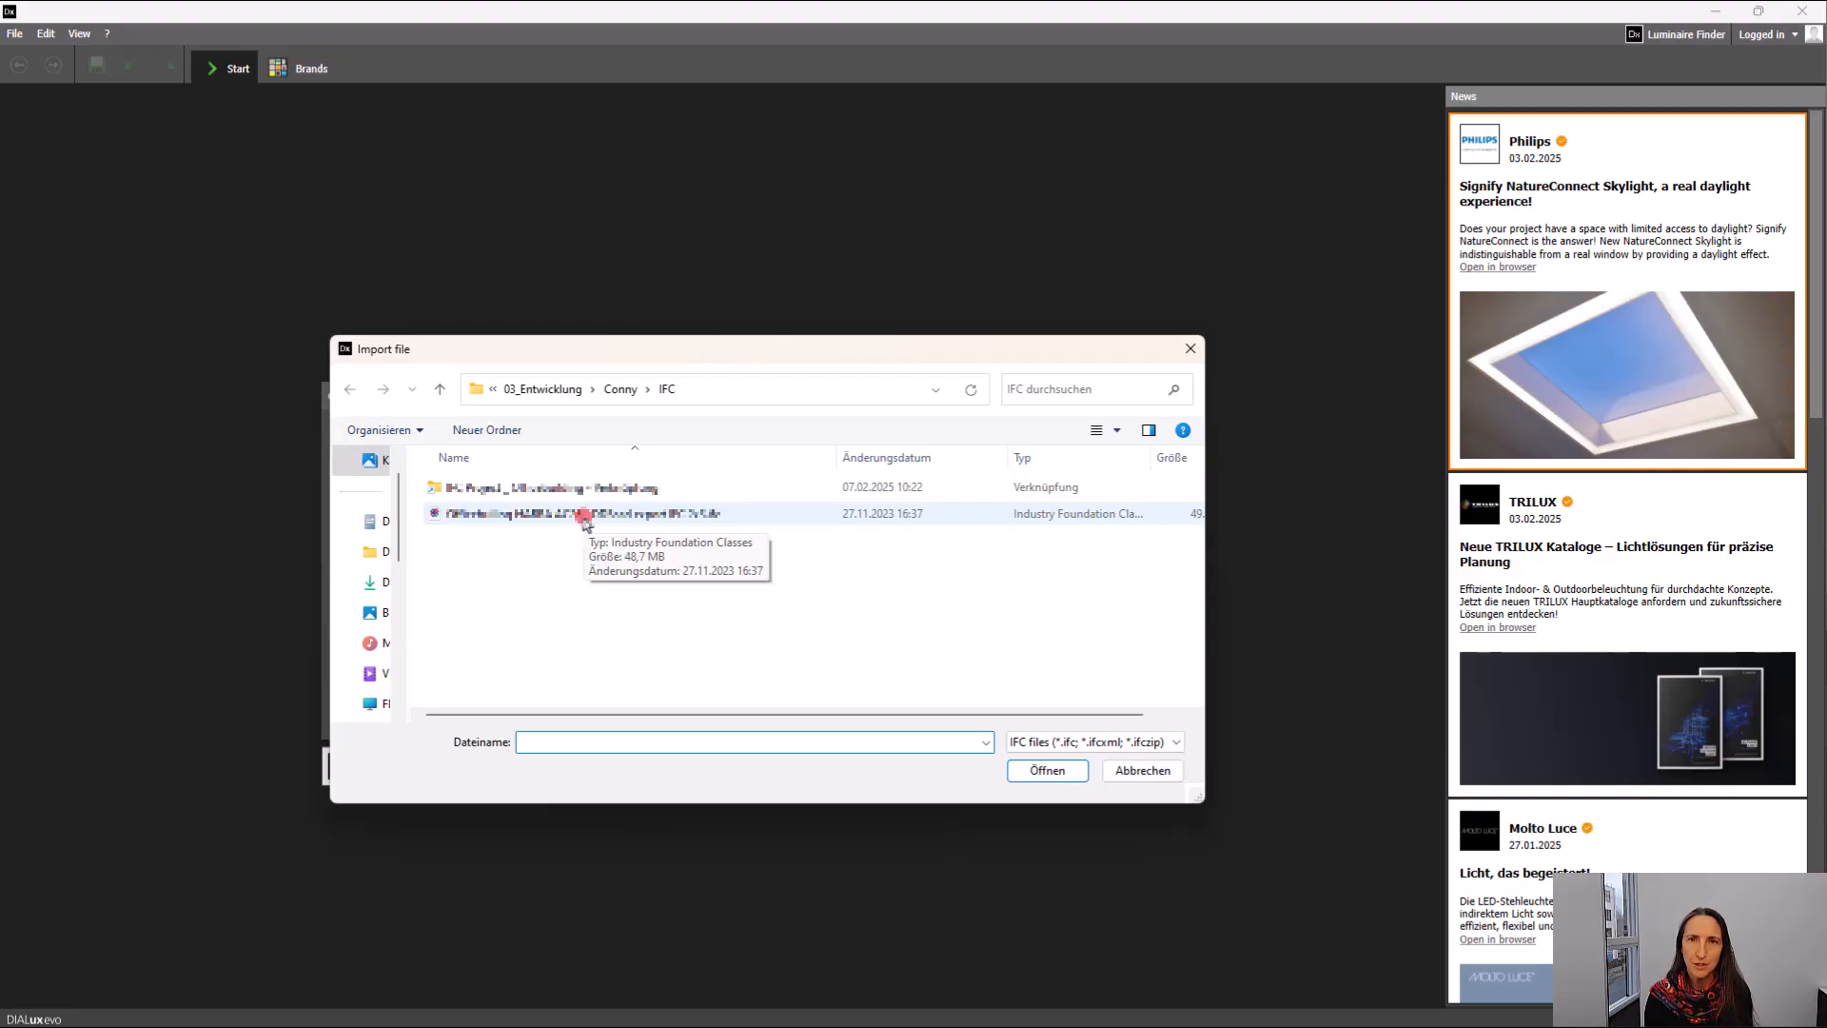
click(586, 518)
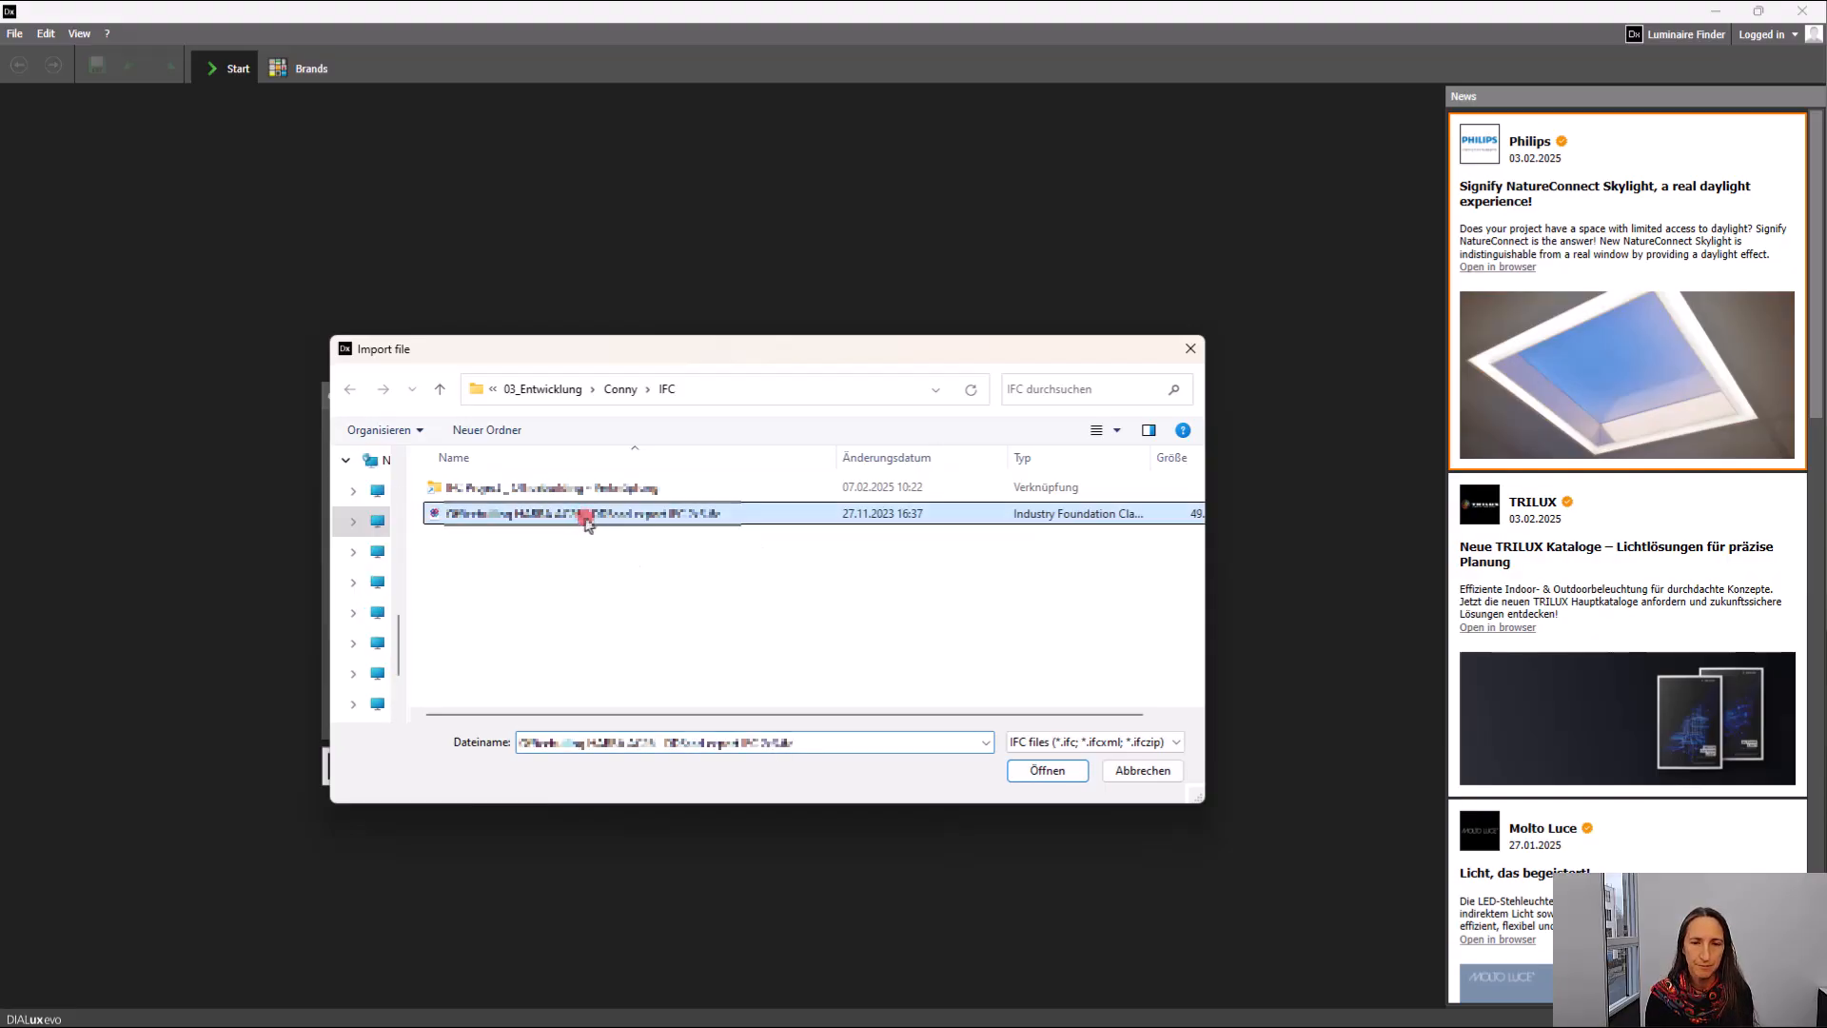
click(1047, 772)
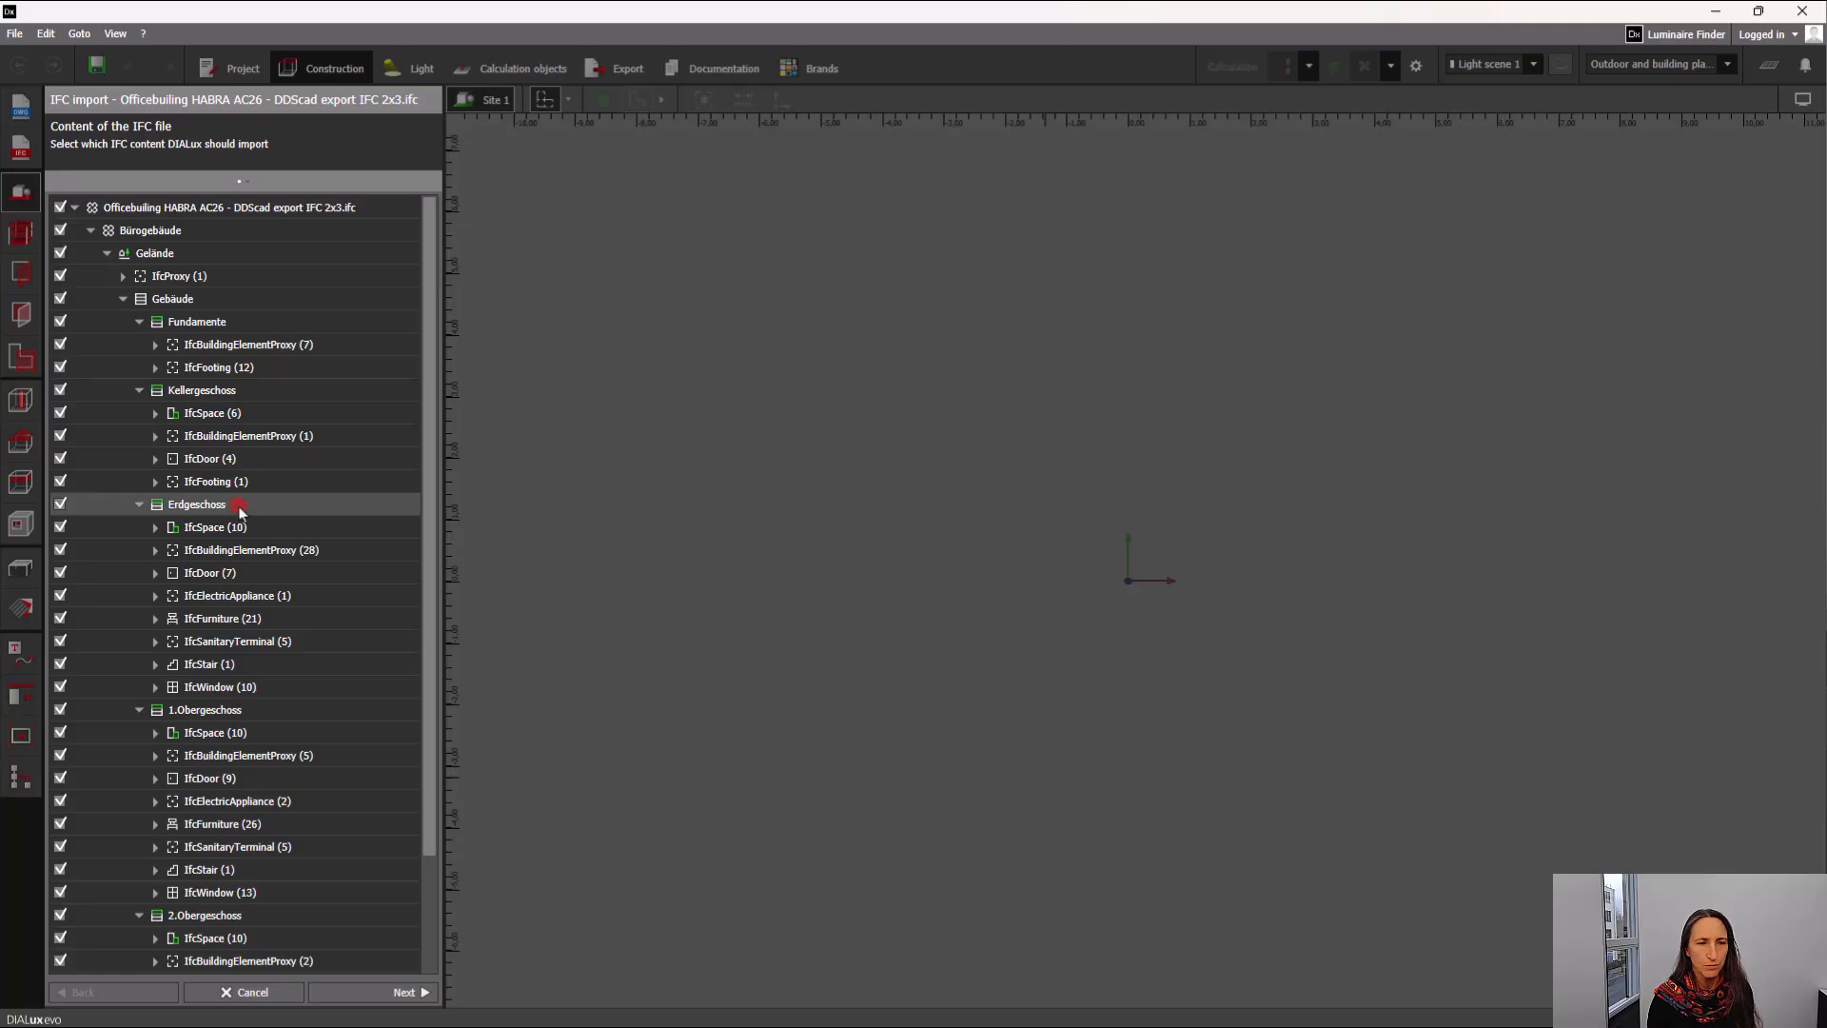
click(409, 991)
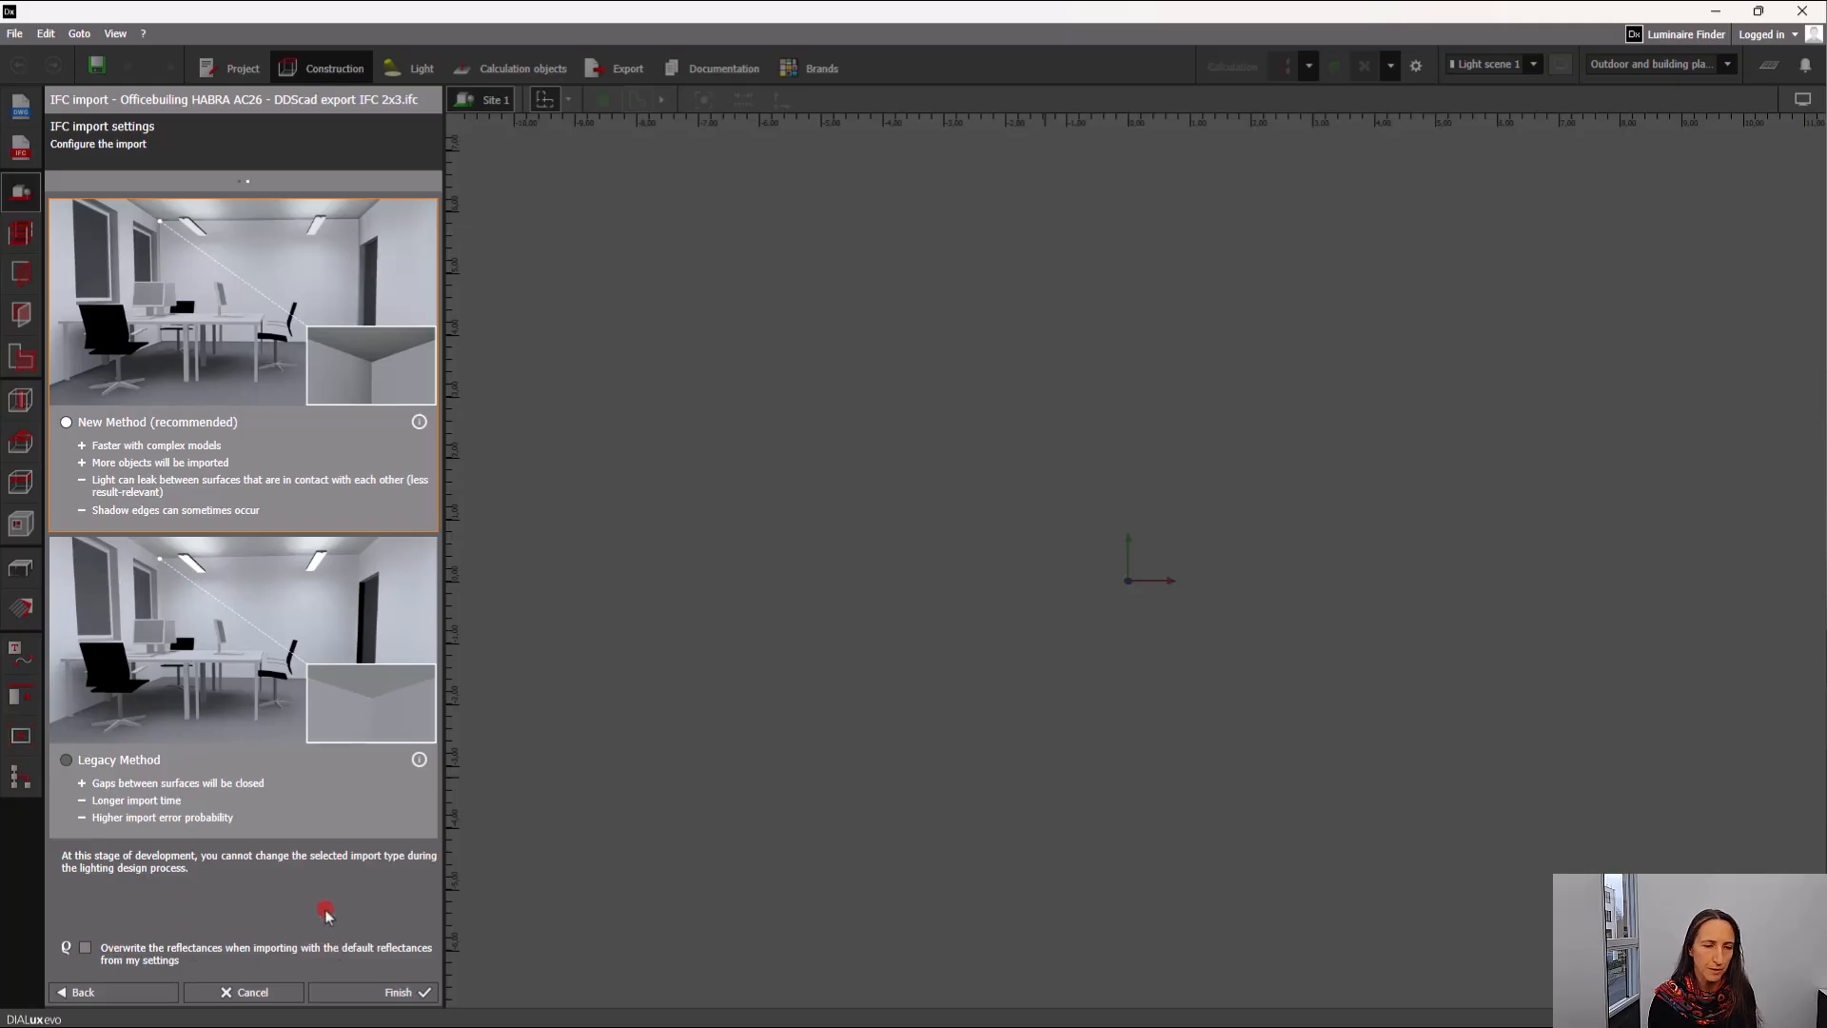
click(404, 995)
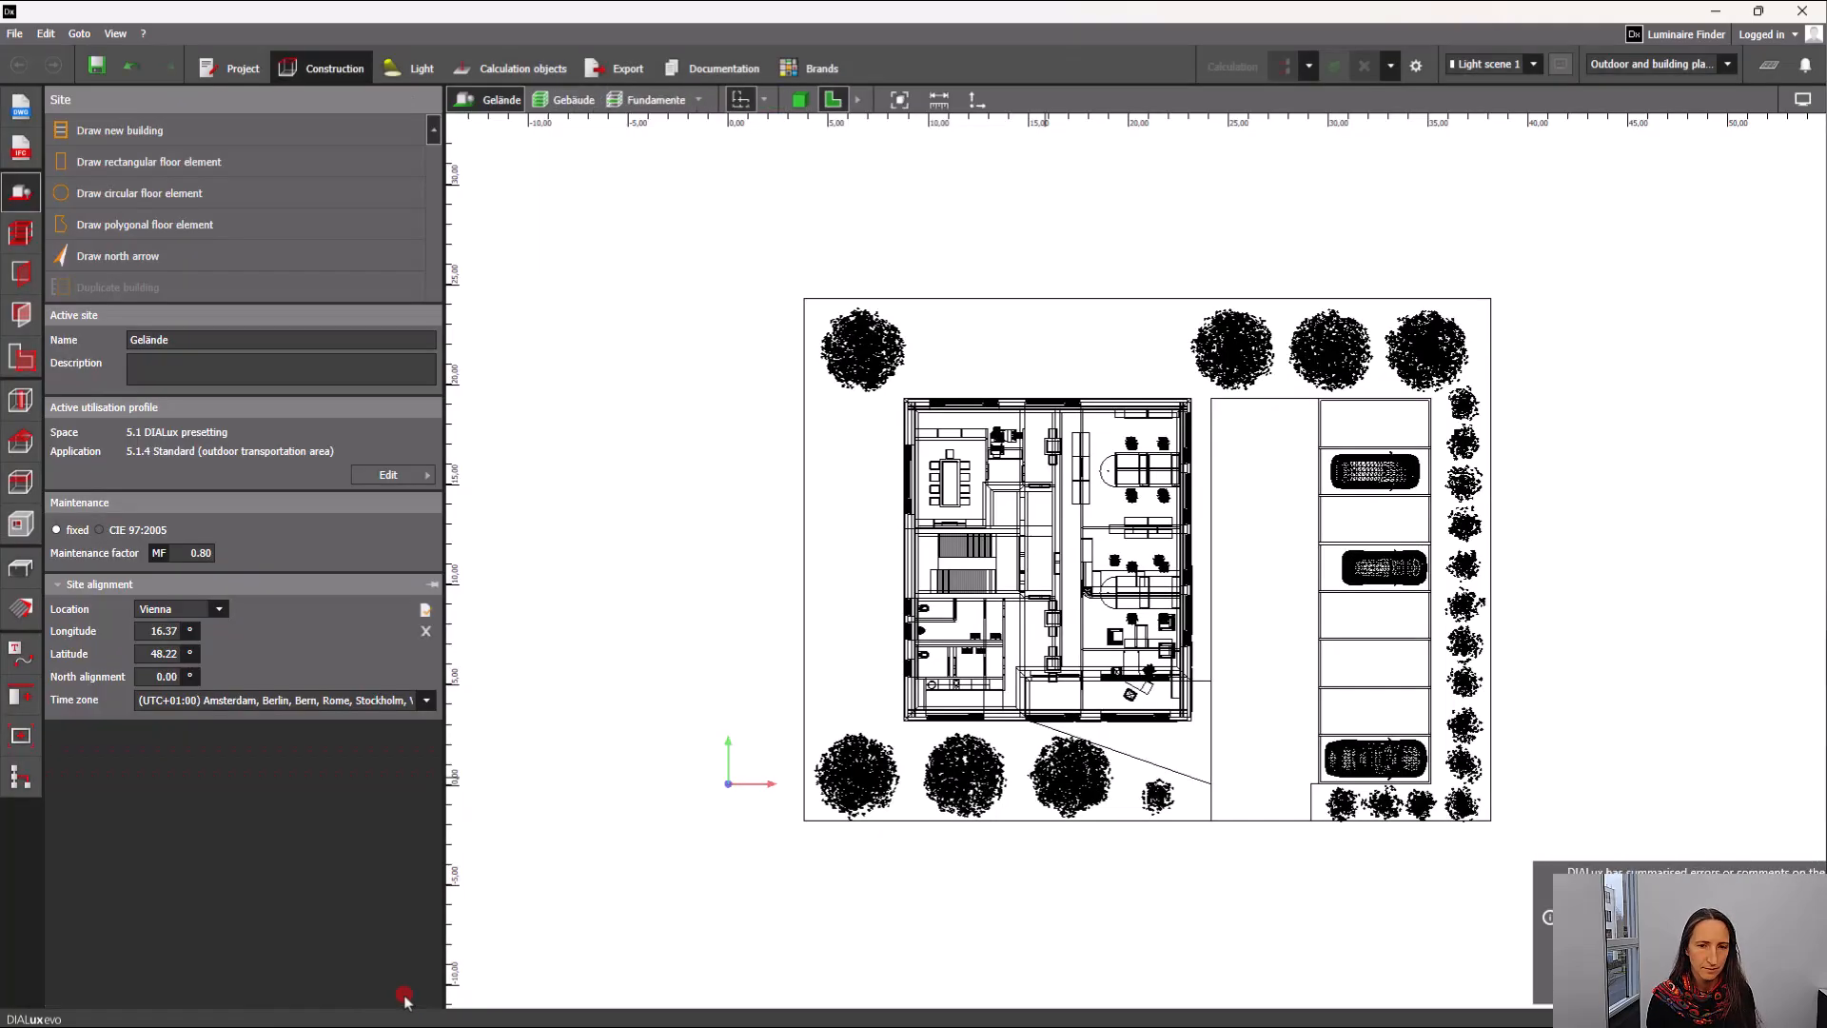
Show the imported site in 3D and open the IFC model quality report in Notepad.
click(802, 99)
drag(1322, 809, 1183, 805)
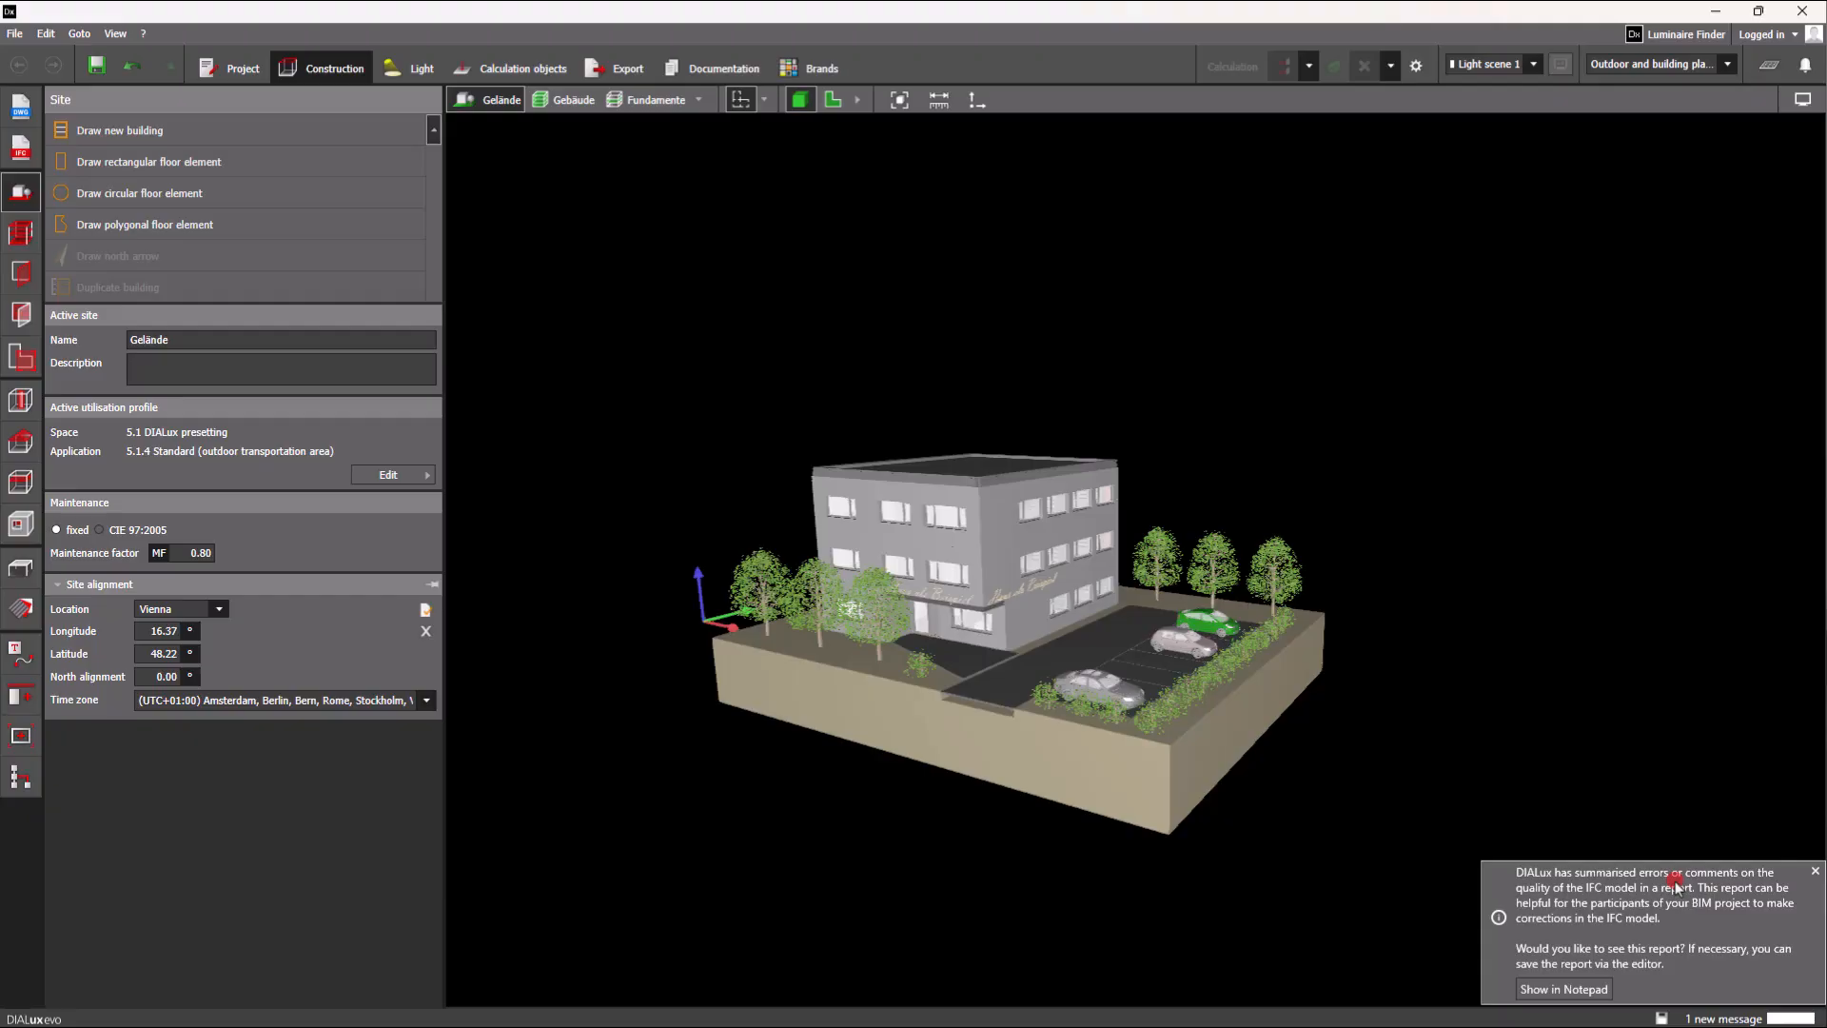
click(1563, 993)
scroll(1057, 614, up, 3)
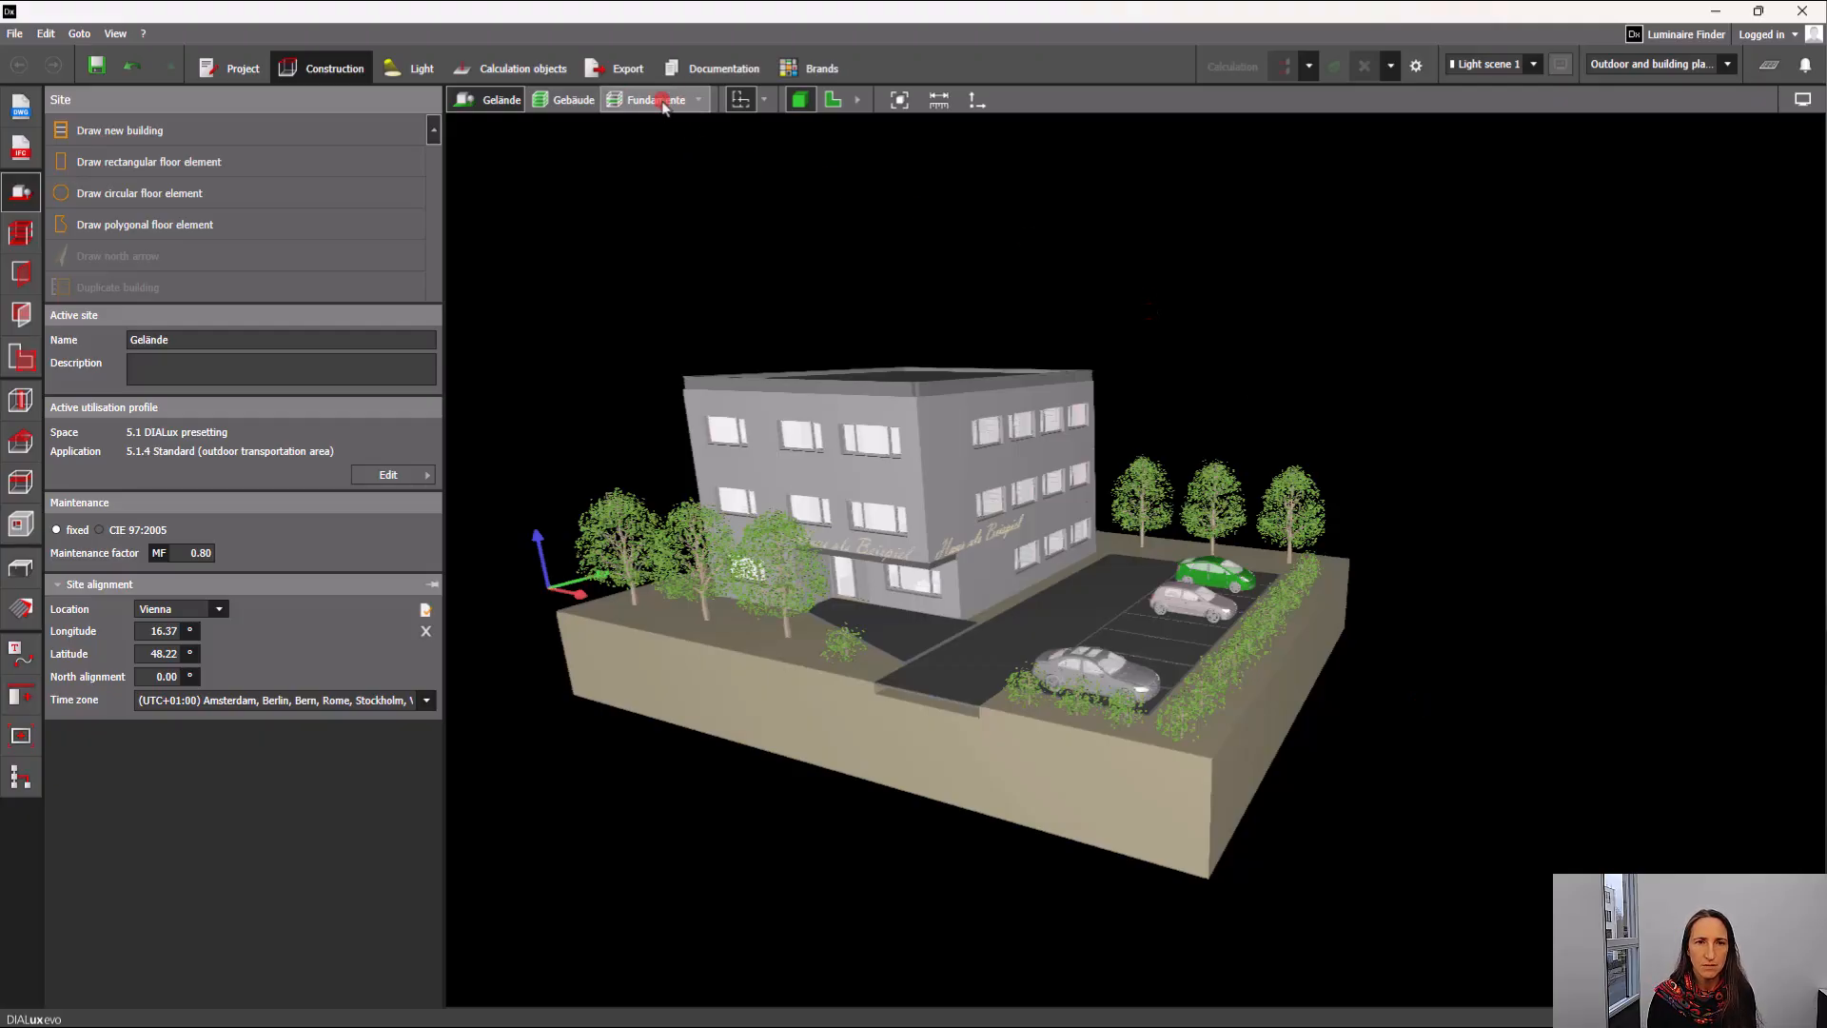
Switch to the Erdgeschoss storey and examine its rooms and furniture in 3D from above.
click(699, 100)
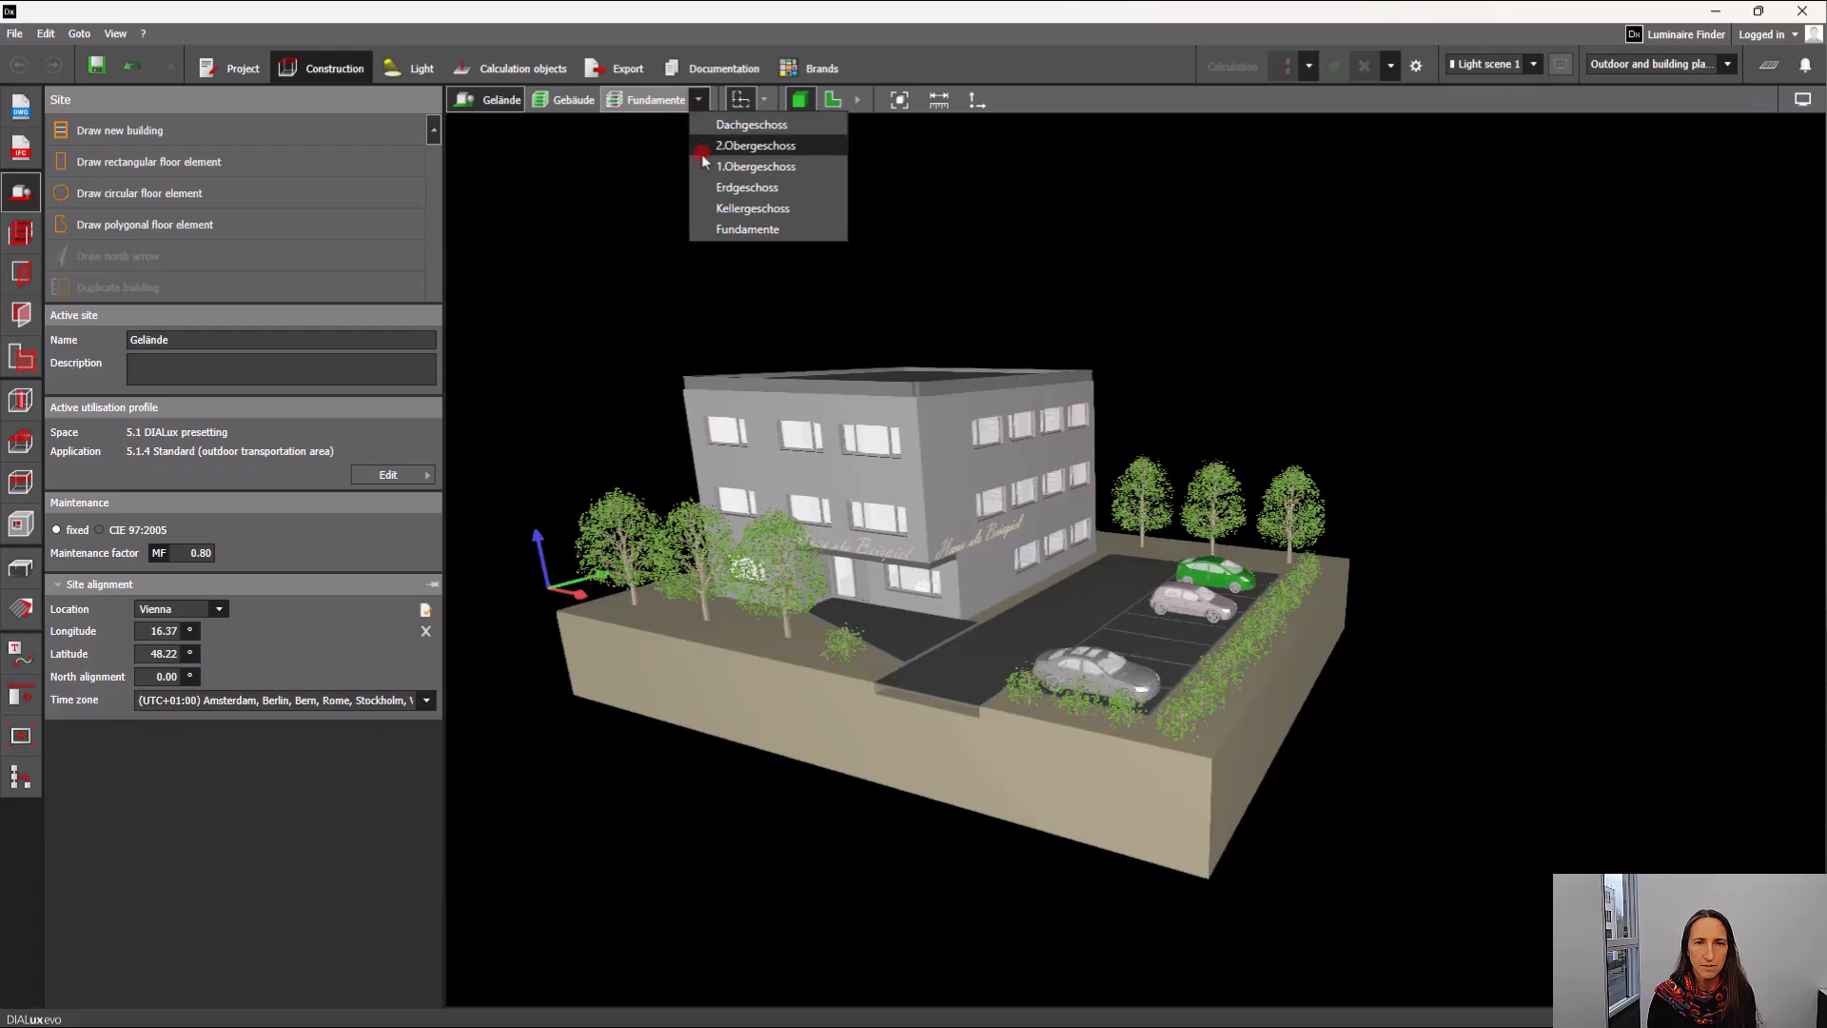
click(749, 189)
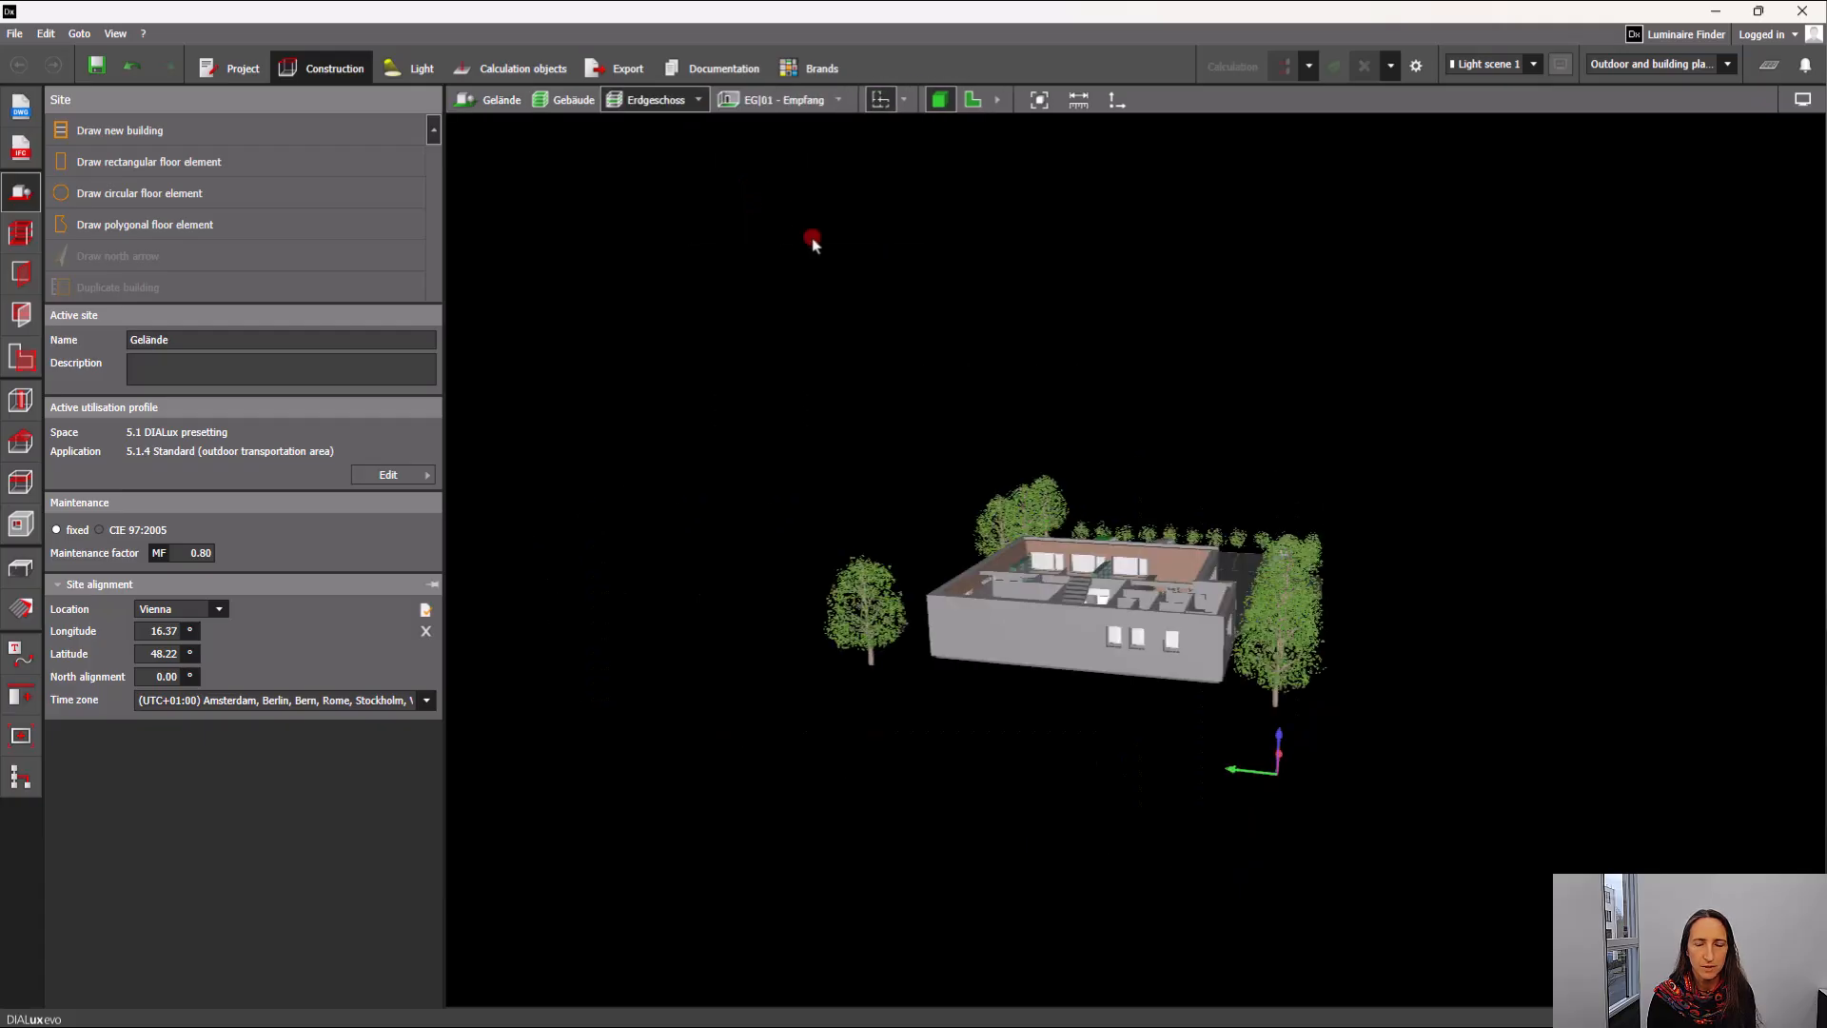
right_drag(1064, 645, 996, 757)
scroll(1105, 691, up, 3)
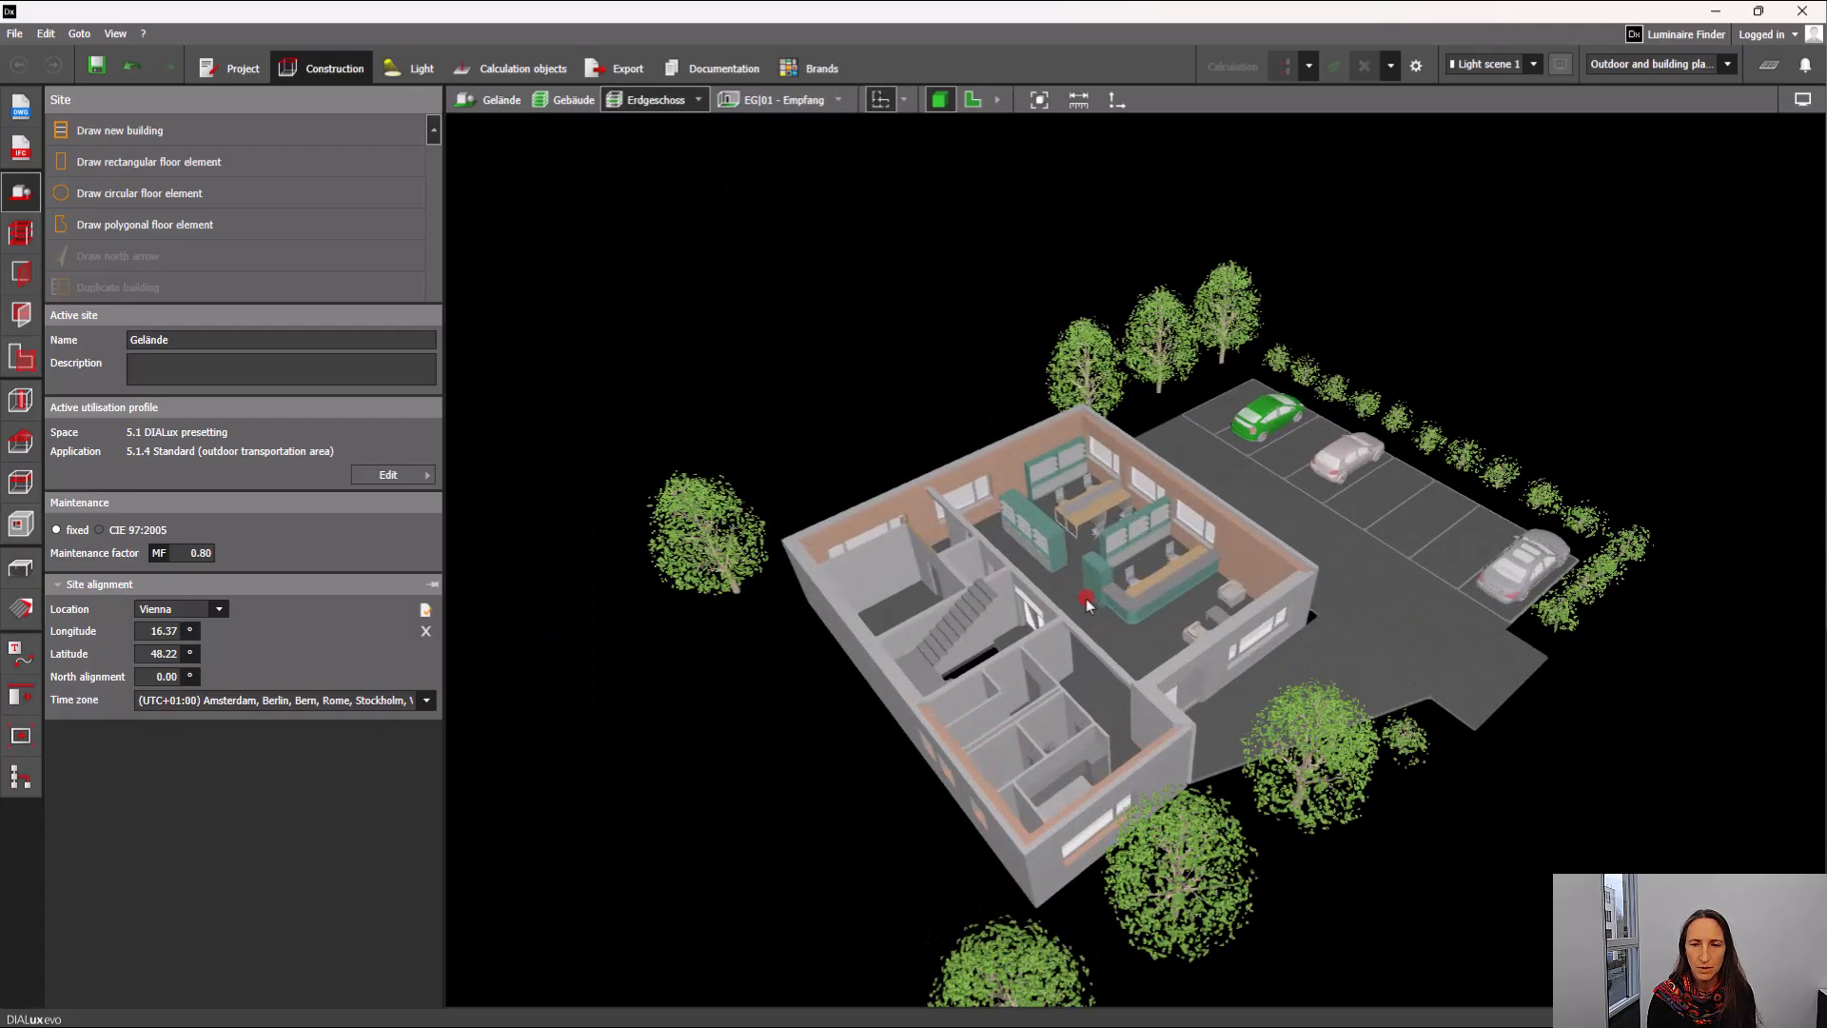
scroll(1152, 645, up, 3)
scroll(1152, 645, down, 2)
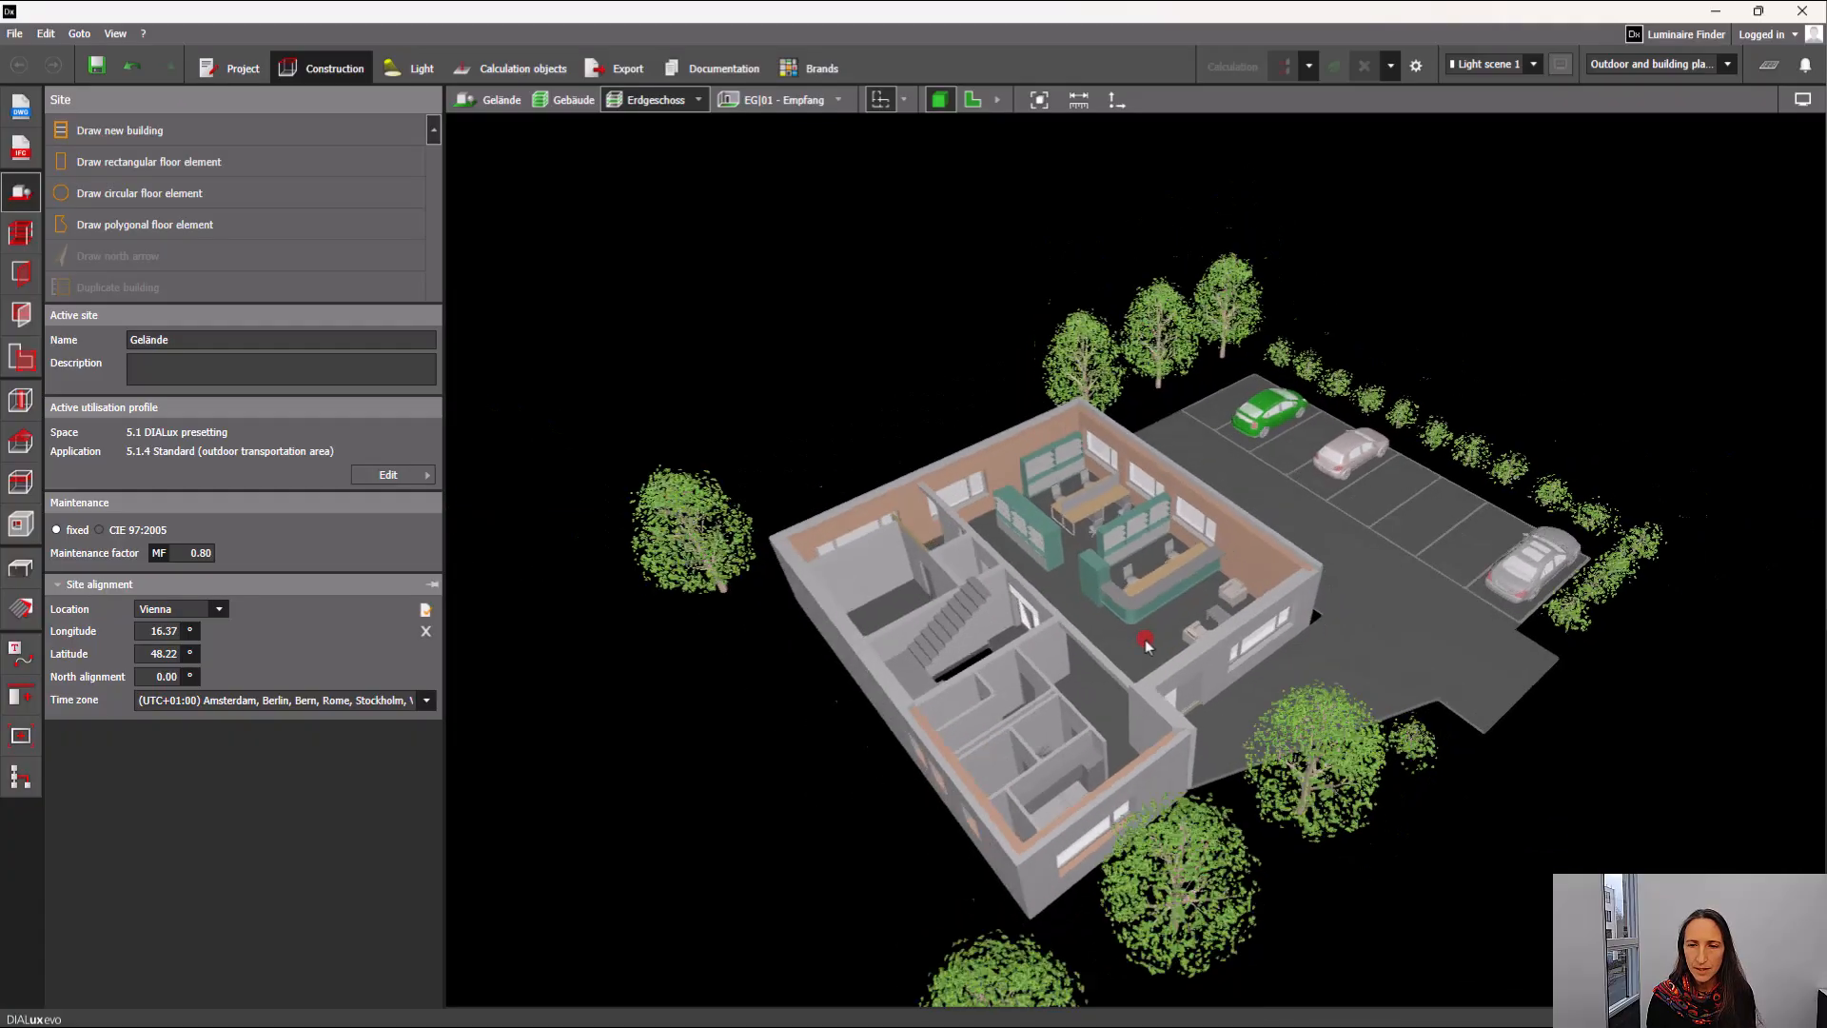
scroll(1106, 597, up, 3)
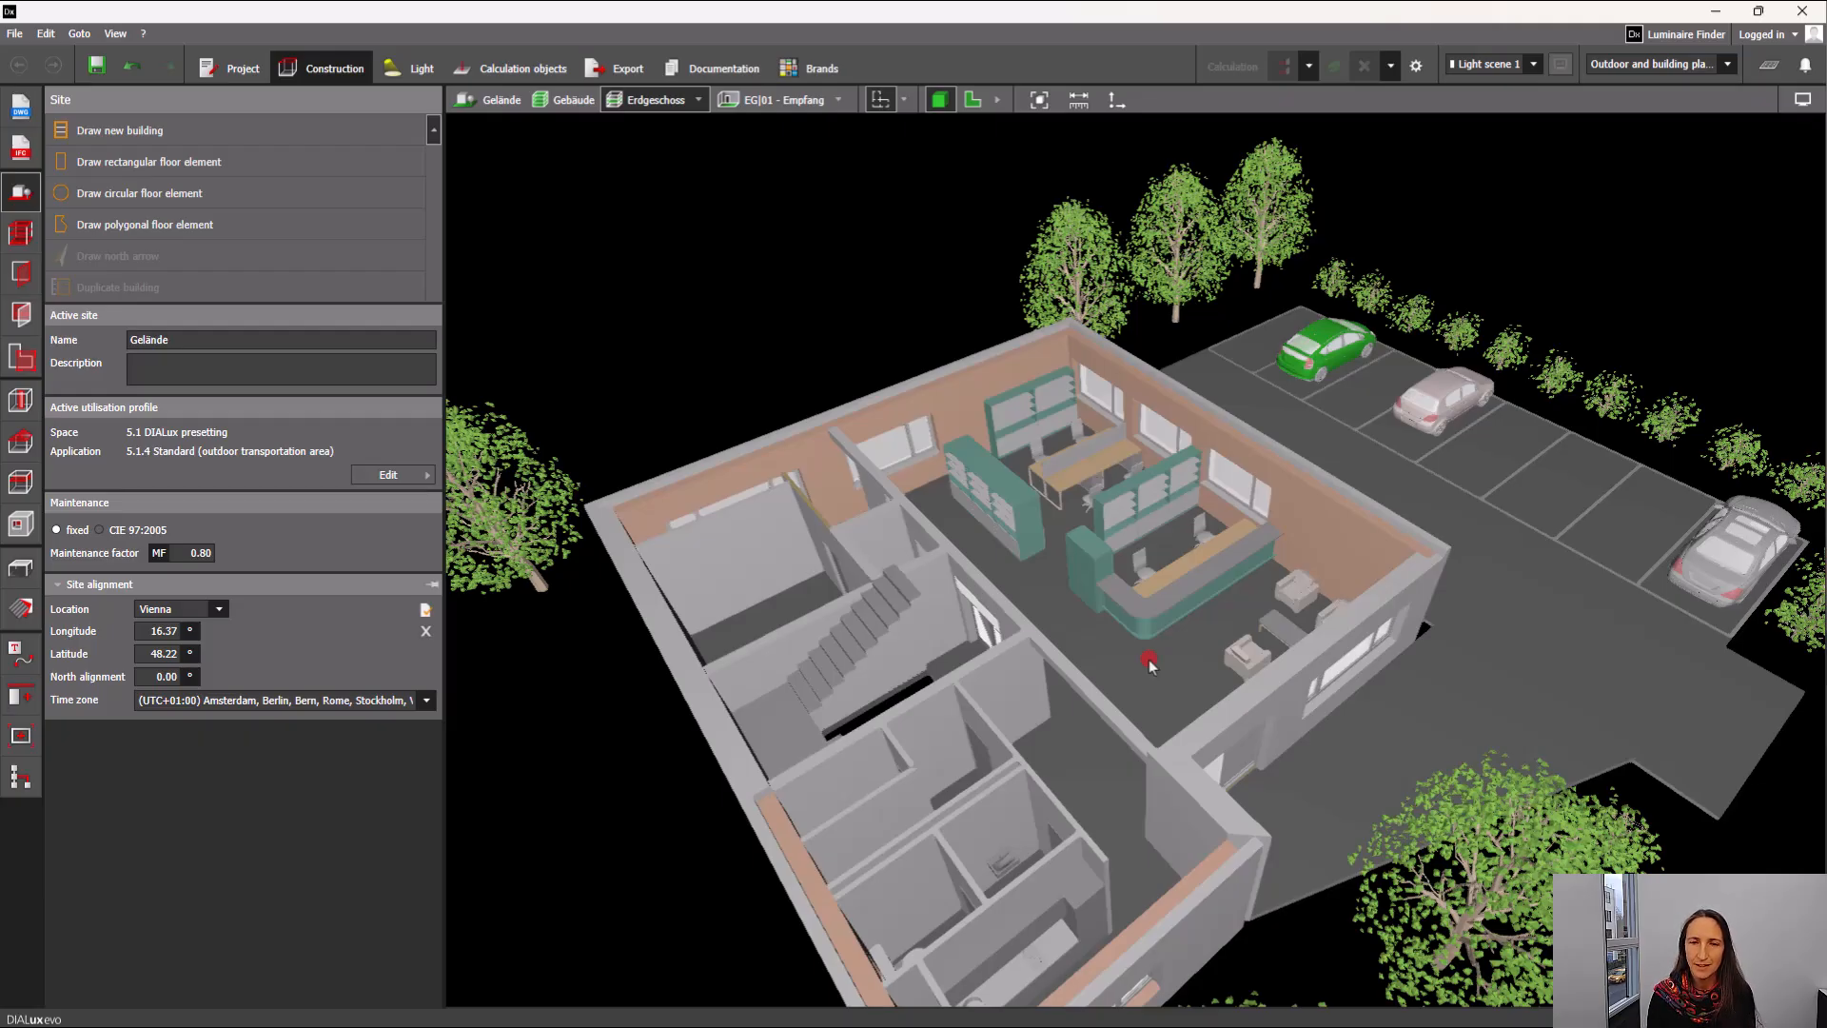
Inspect the materials of the brick outer wall and the white plastered wall on the ground floor.
click(21, 606)
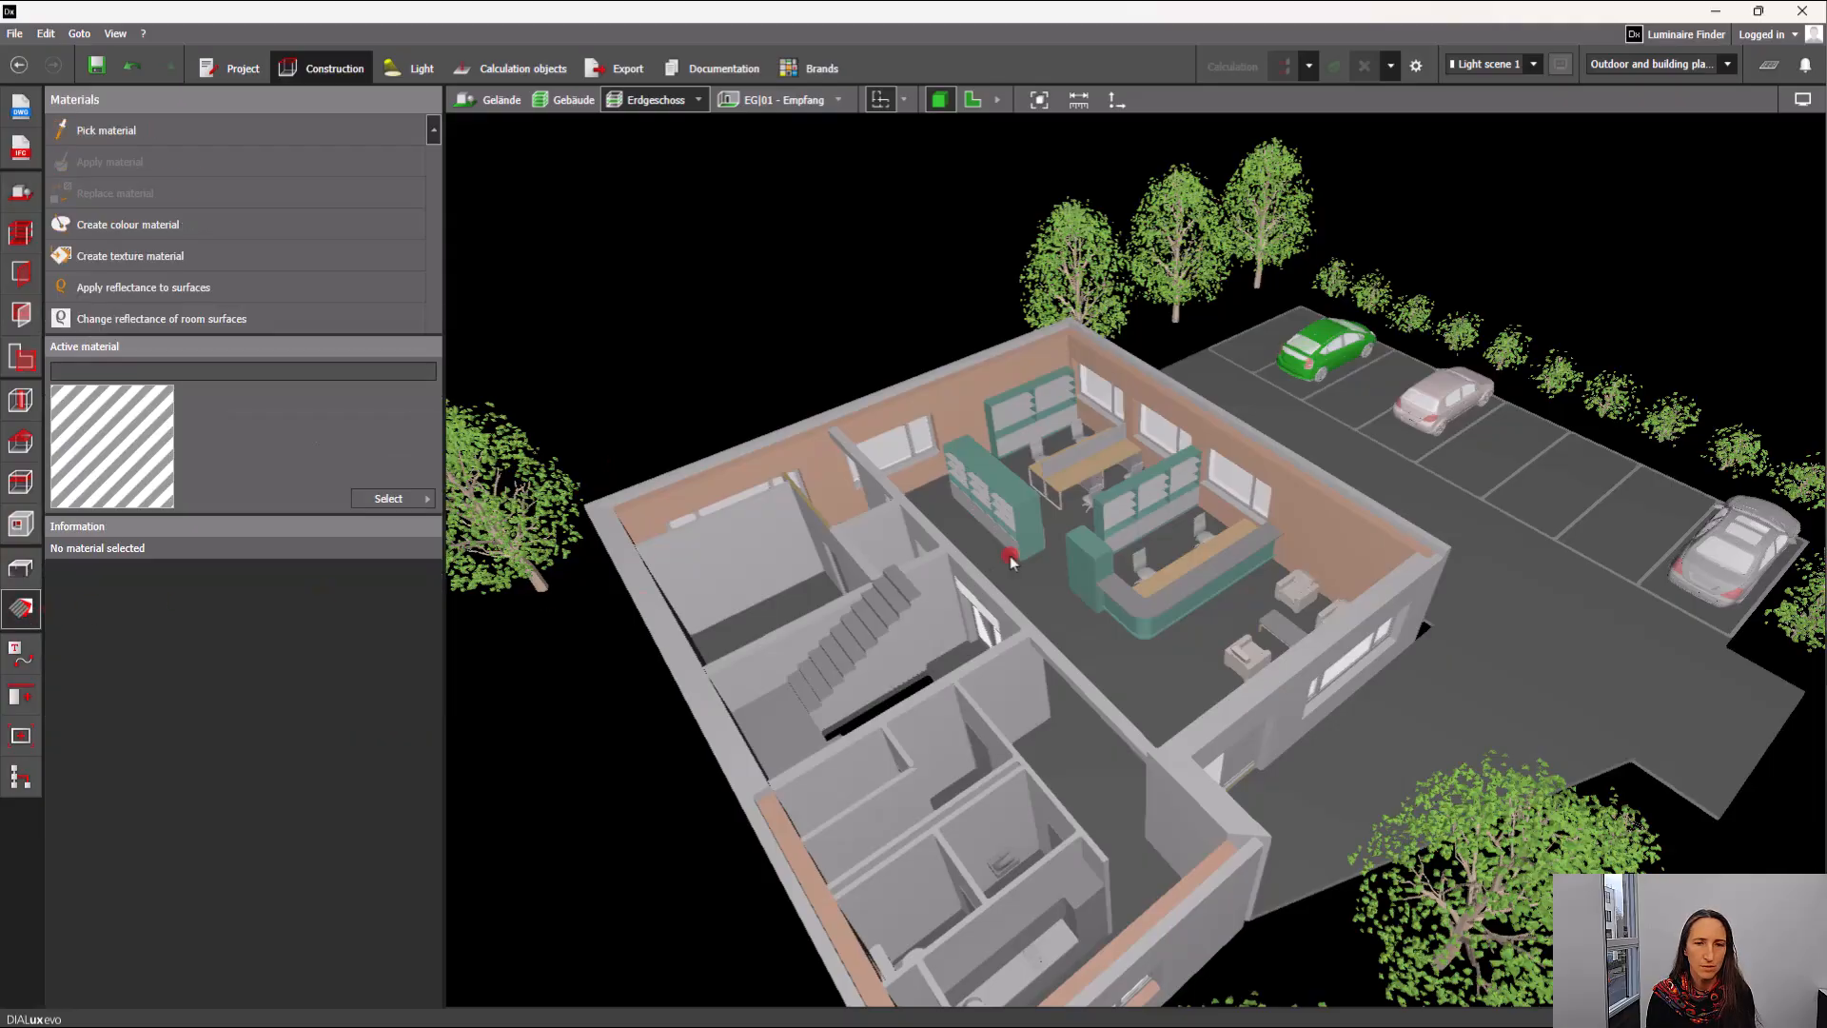
click(972, 404)
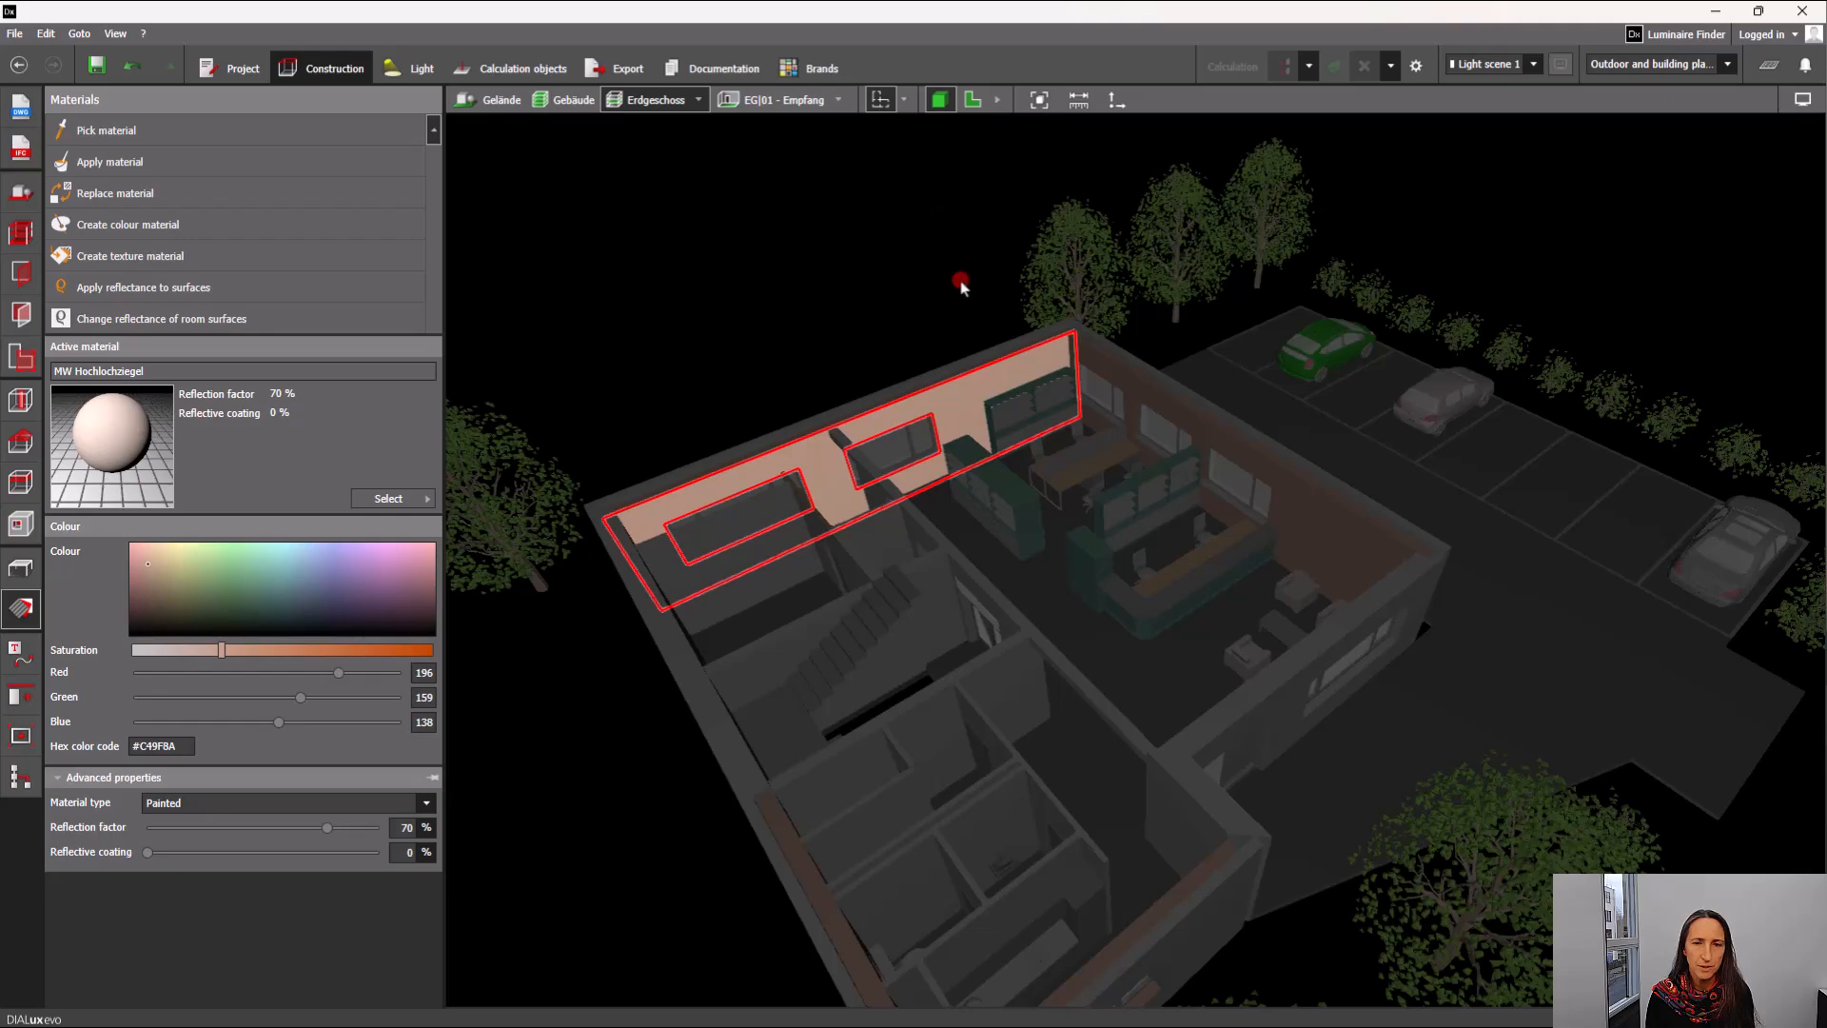
click(759, 588)
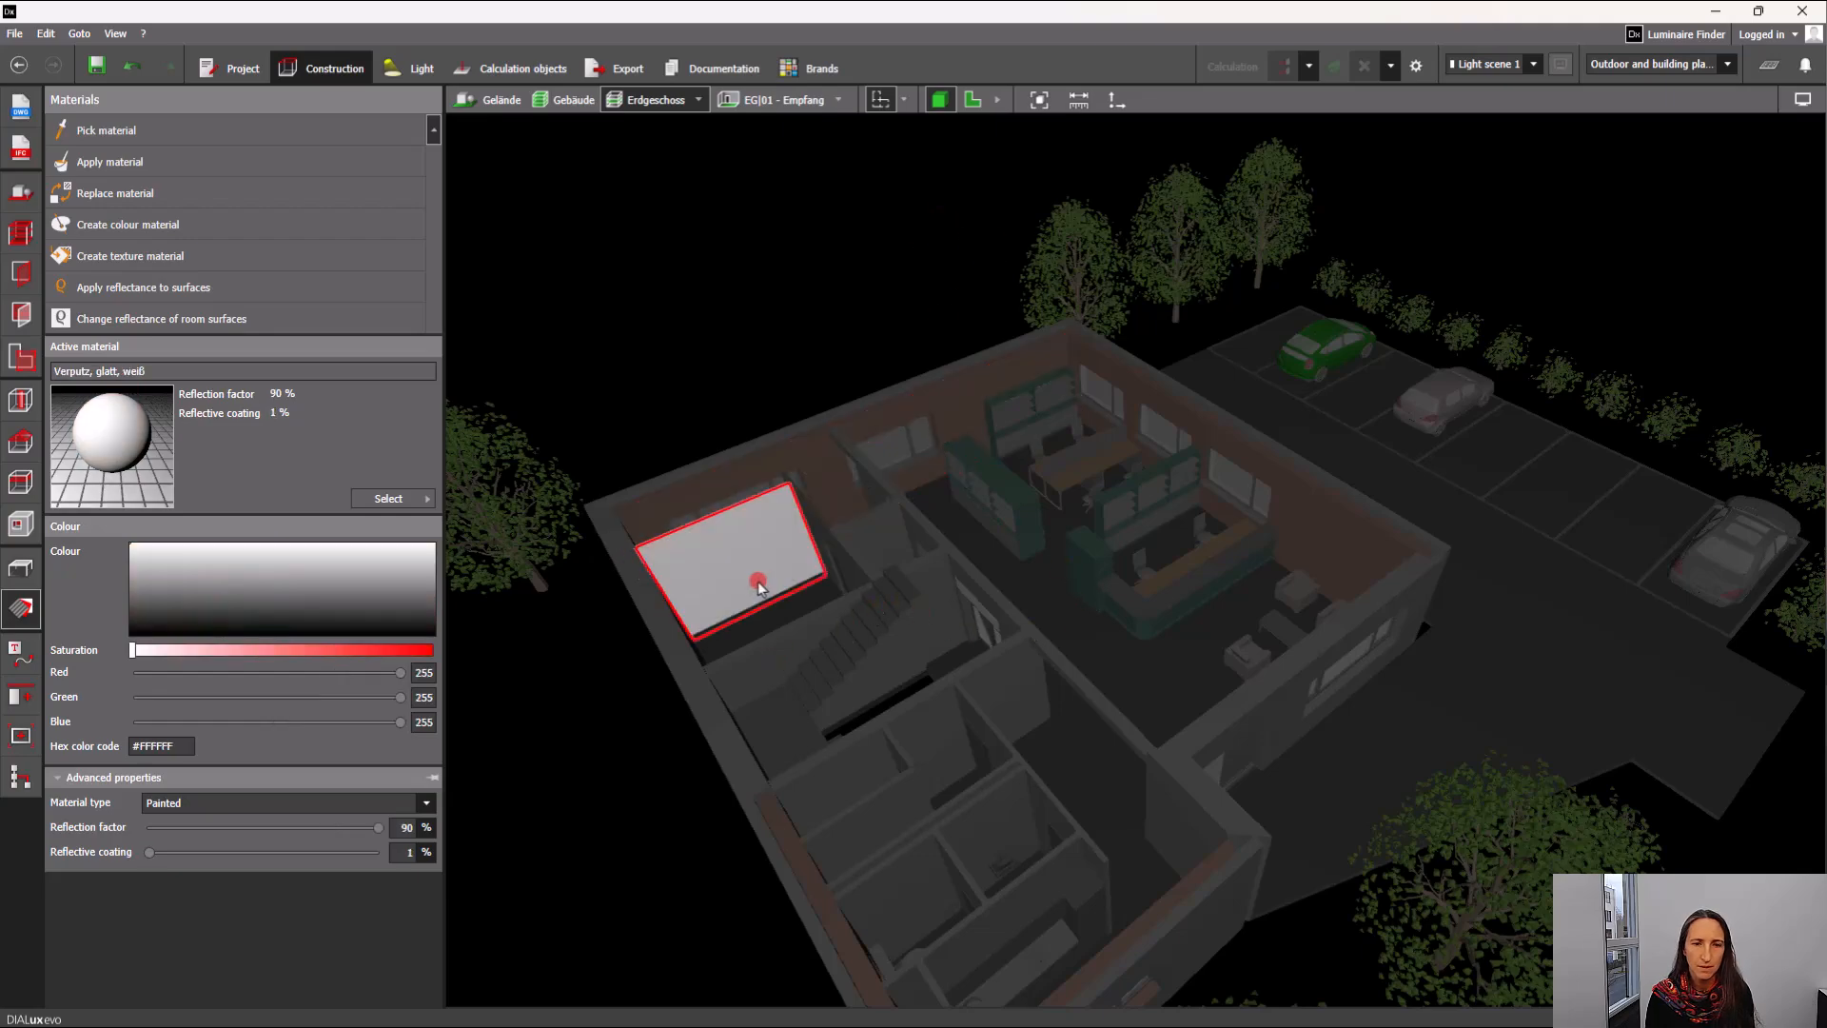
click(786, 347)
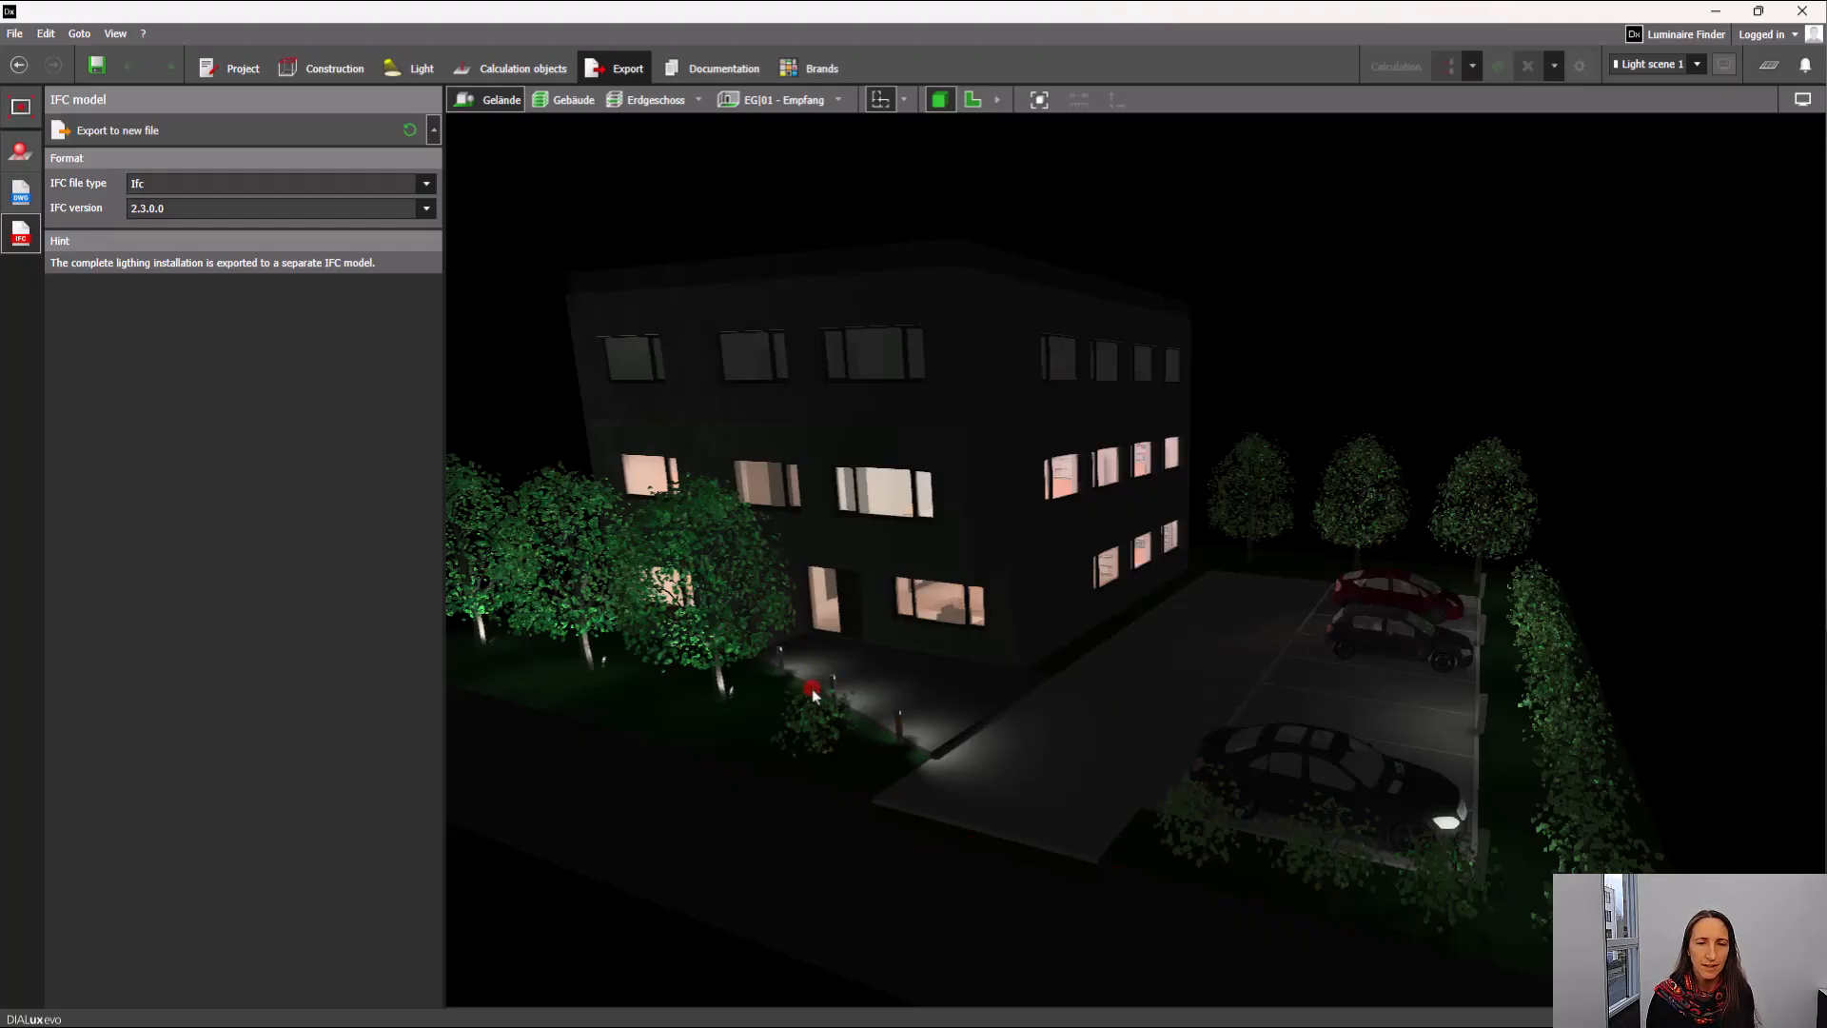
Examine the finished lighting design of the Erdgeschoss storey in 3D.
click(655, 103)
scroll(1107, 723, up, 3)
drag(1106, 723, 1047, 660)
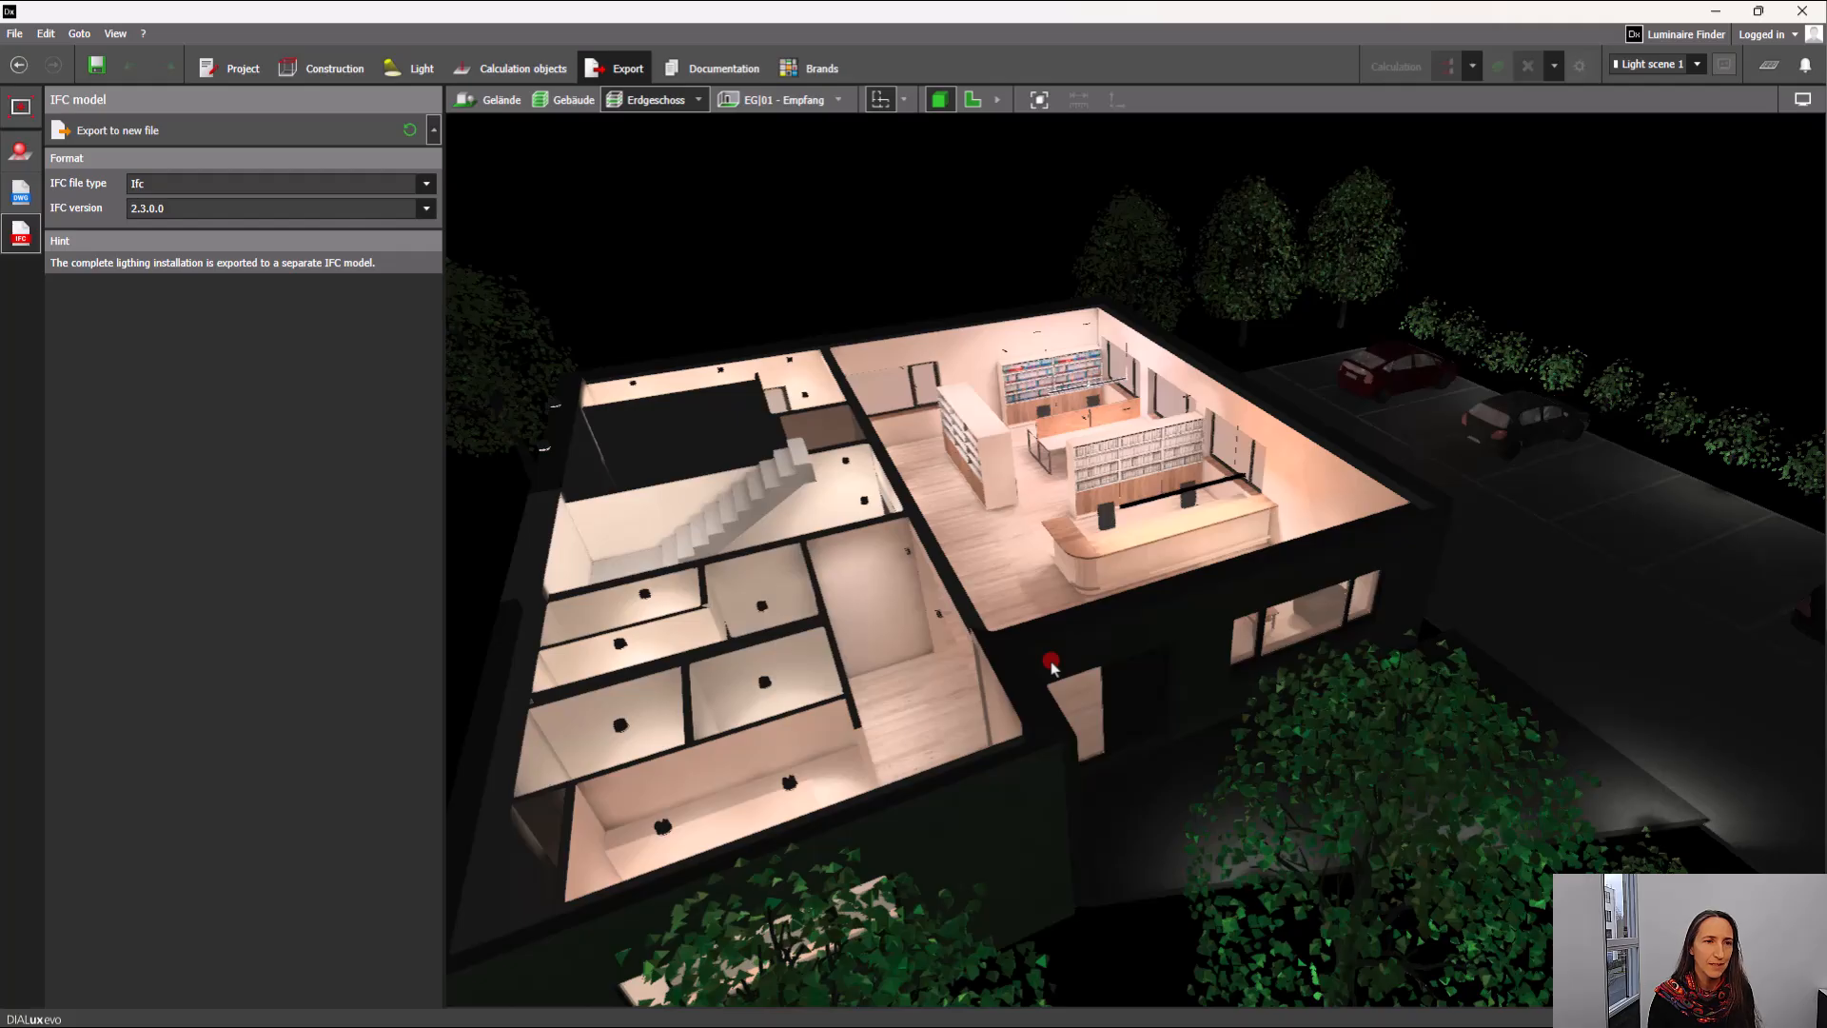
right_drag(1170, 681, 1152, 726)
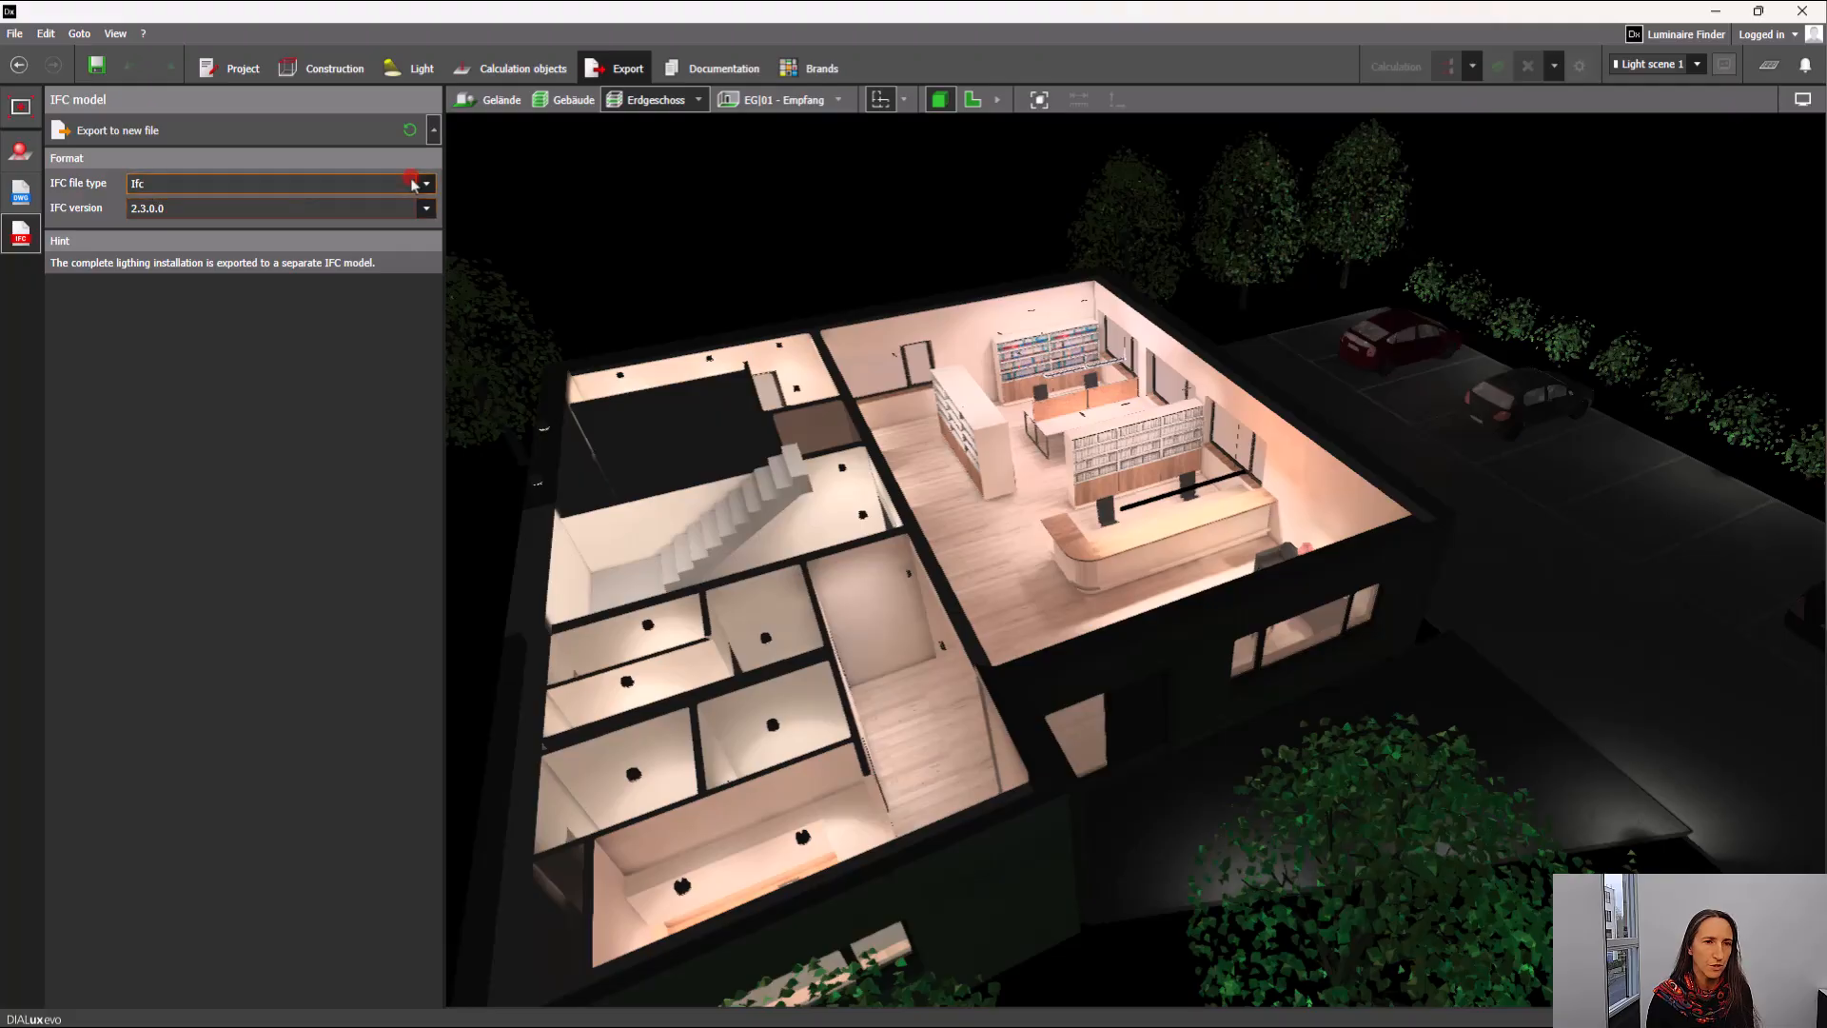
Export the lighting installation to a new IFC file with file type Ifc and IFC version 2.3.0.0, keeping the suggested file name.
click(427, 209)
click(428, 213)
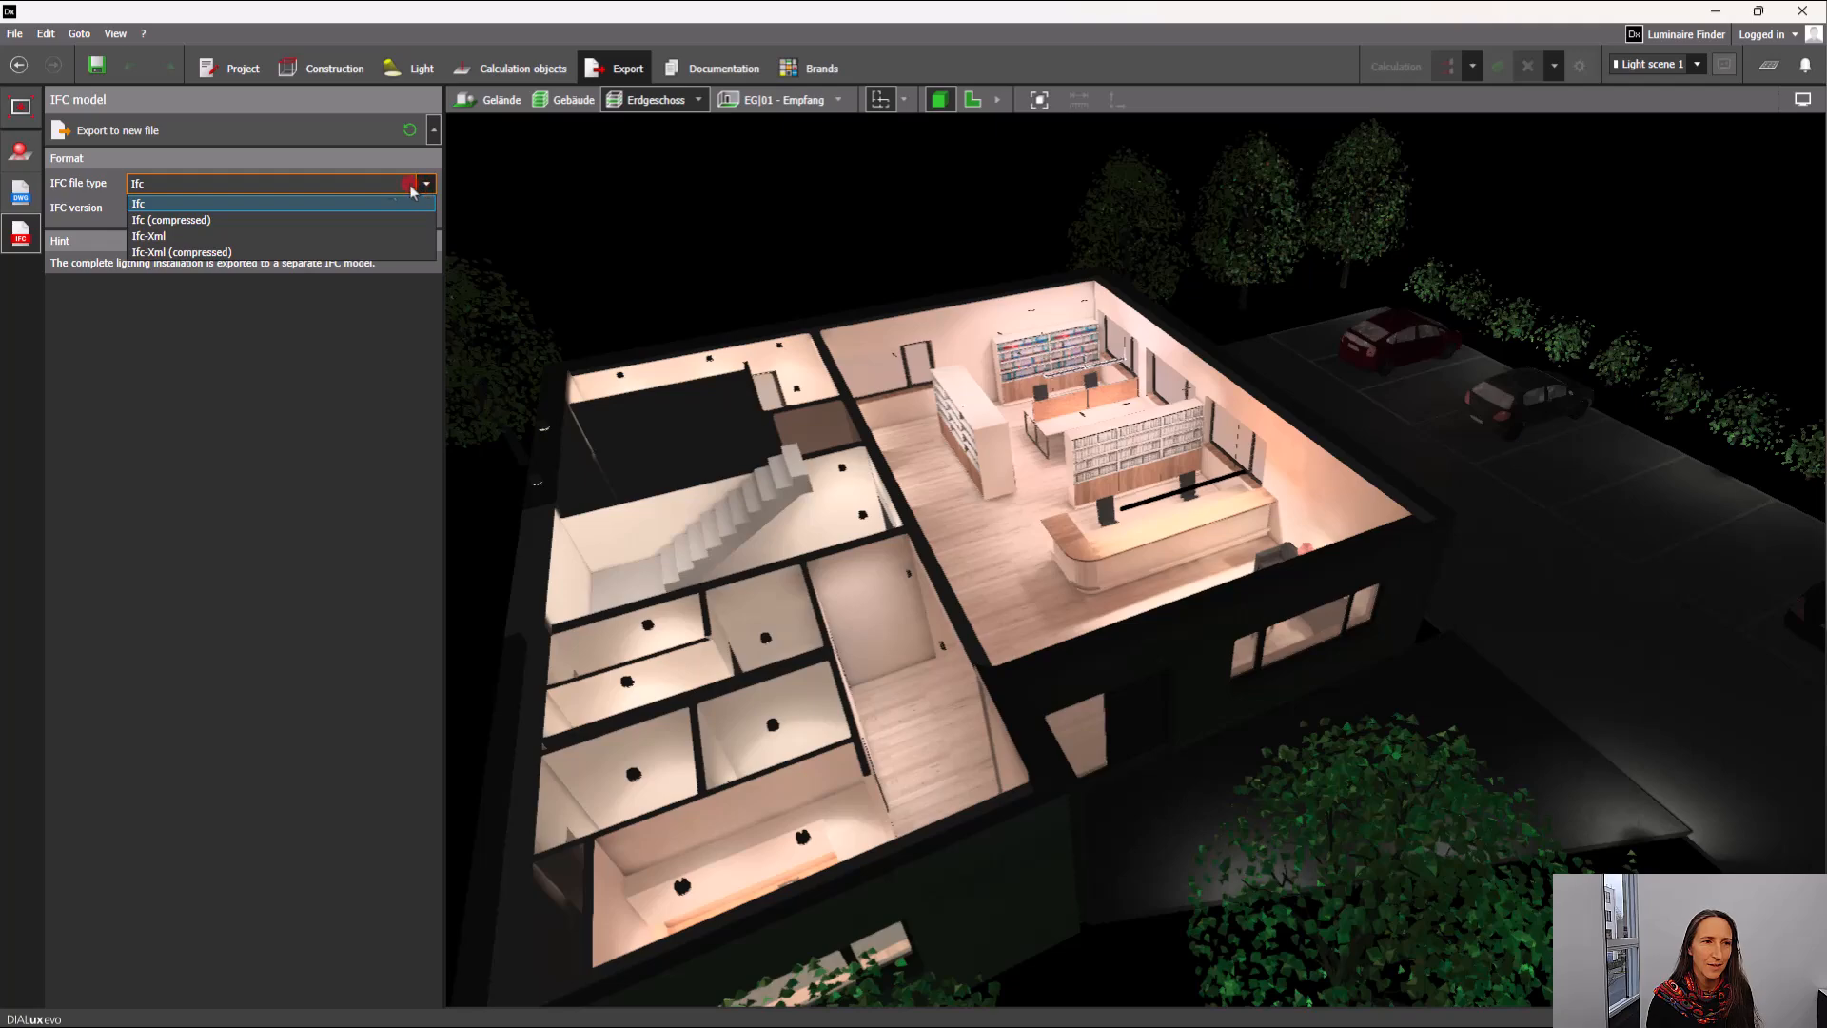
click(154, 205)
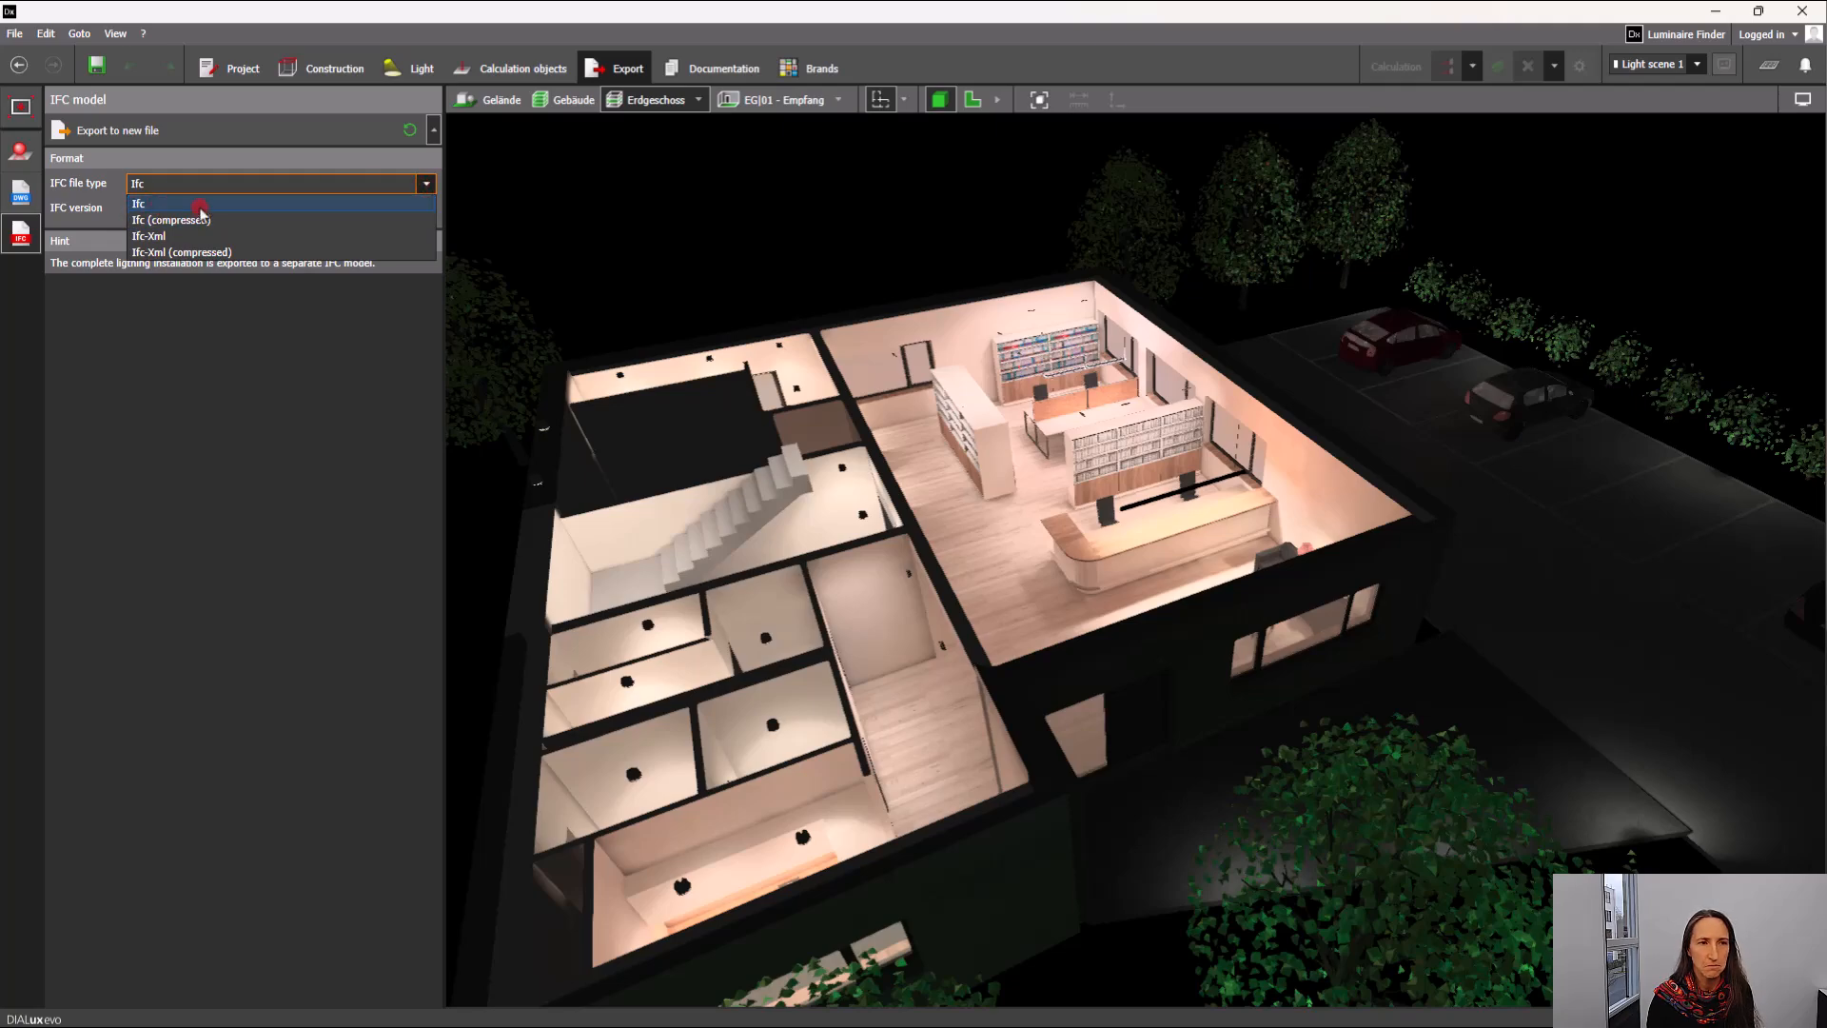
click(161, 206)
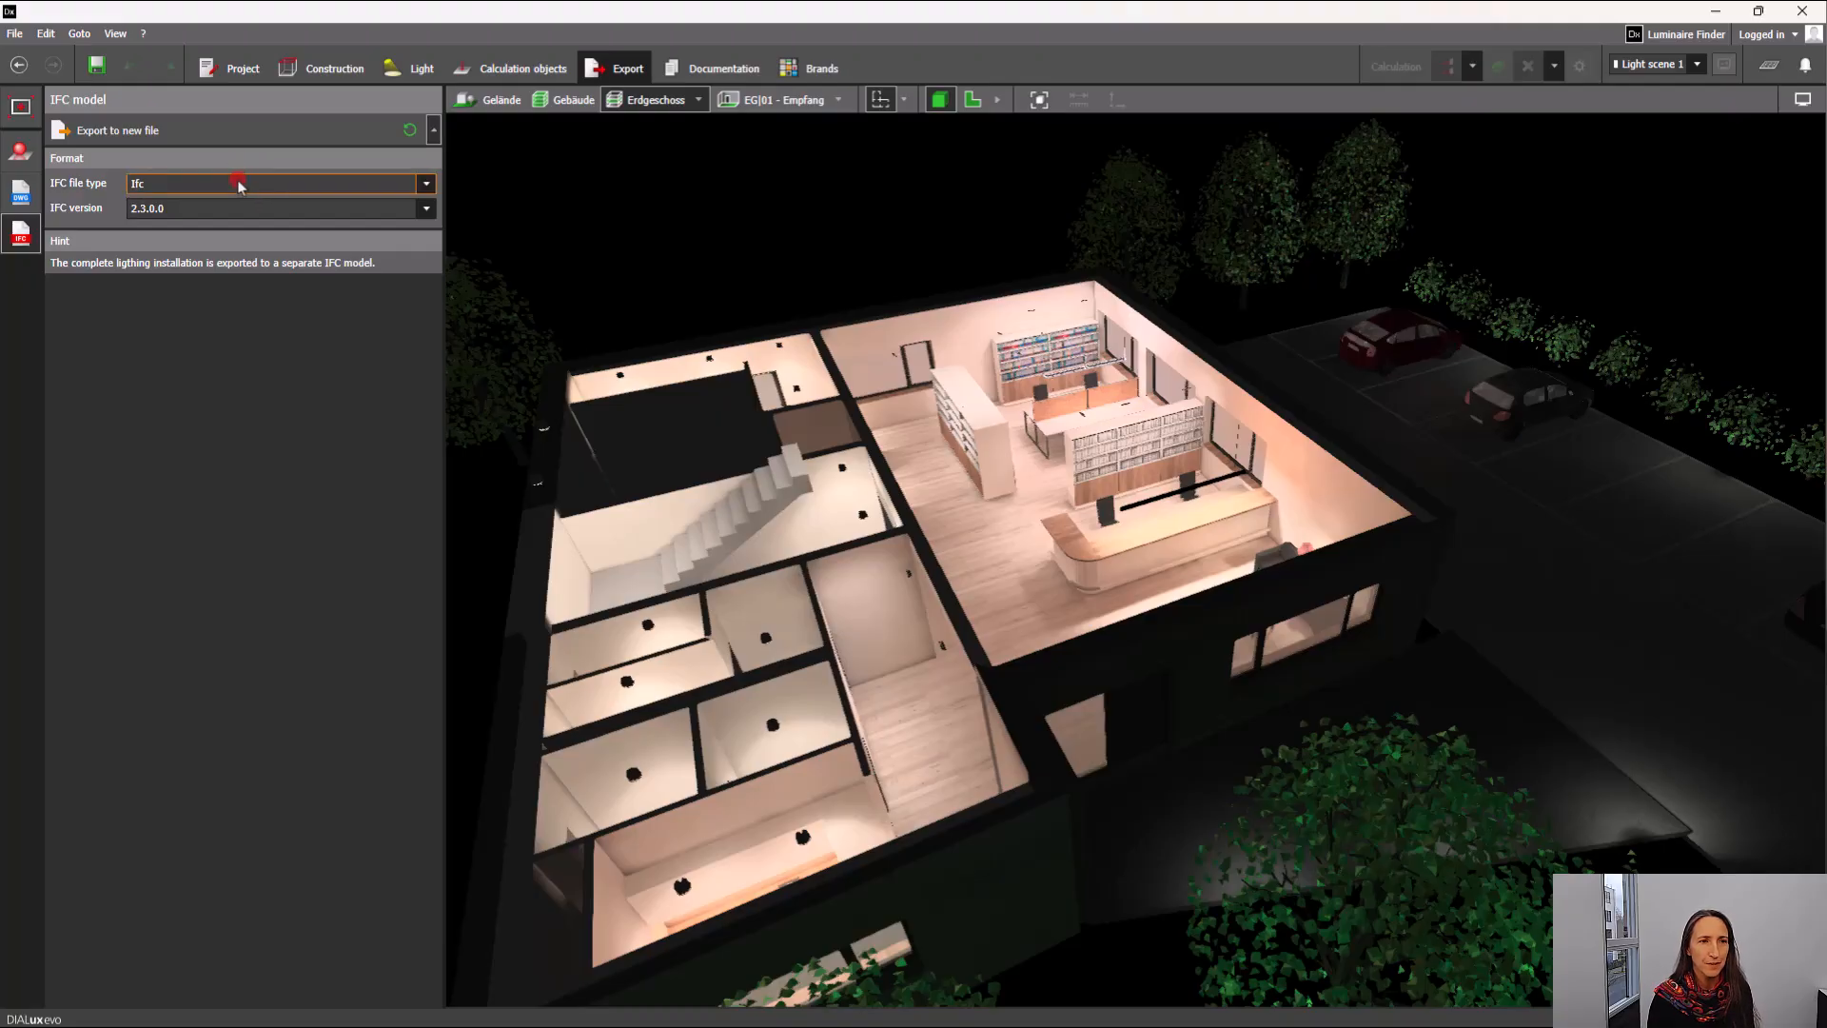
click(124, 132)
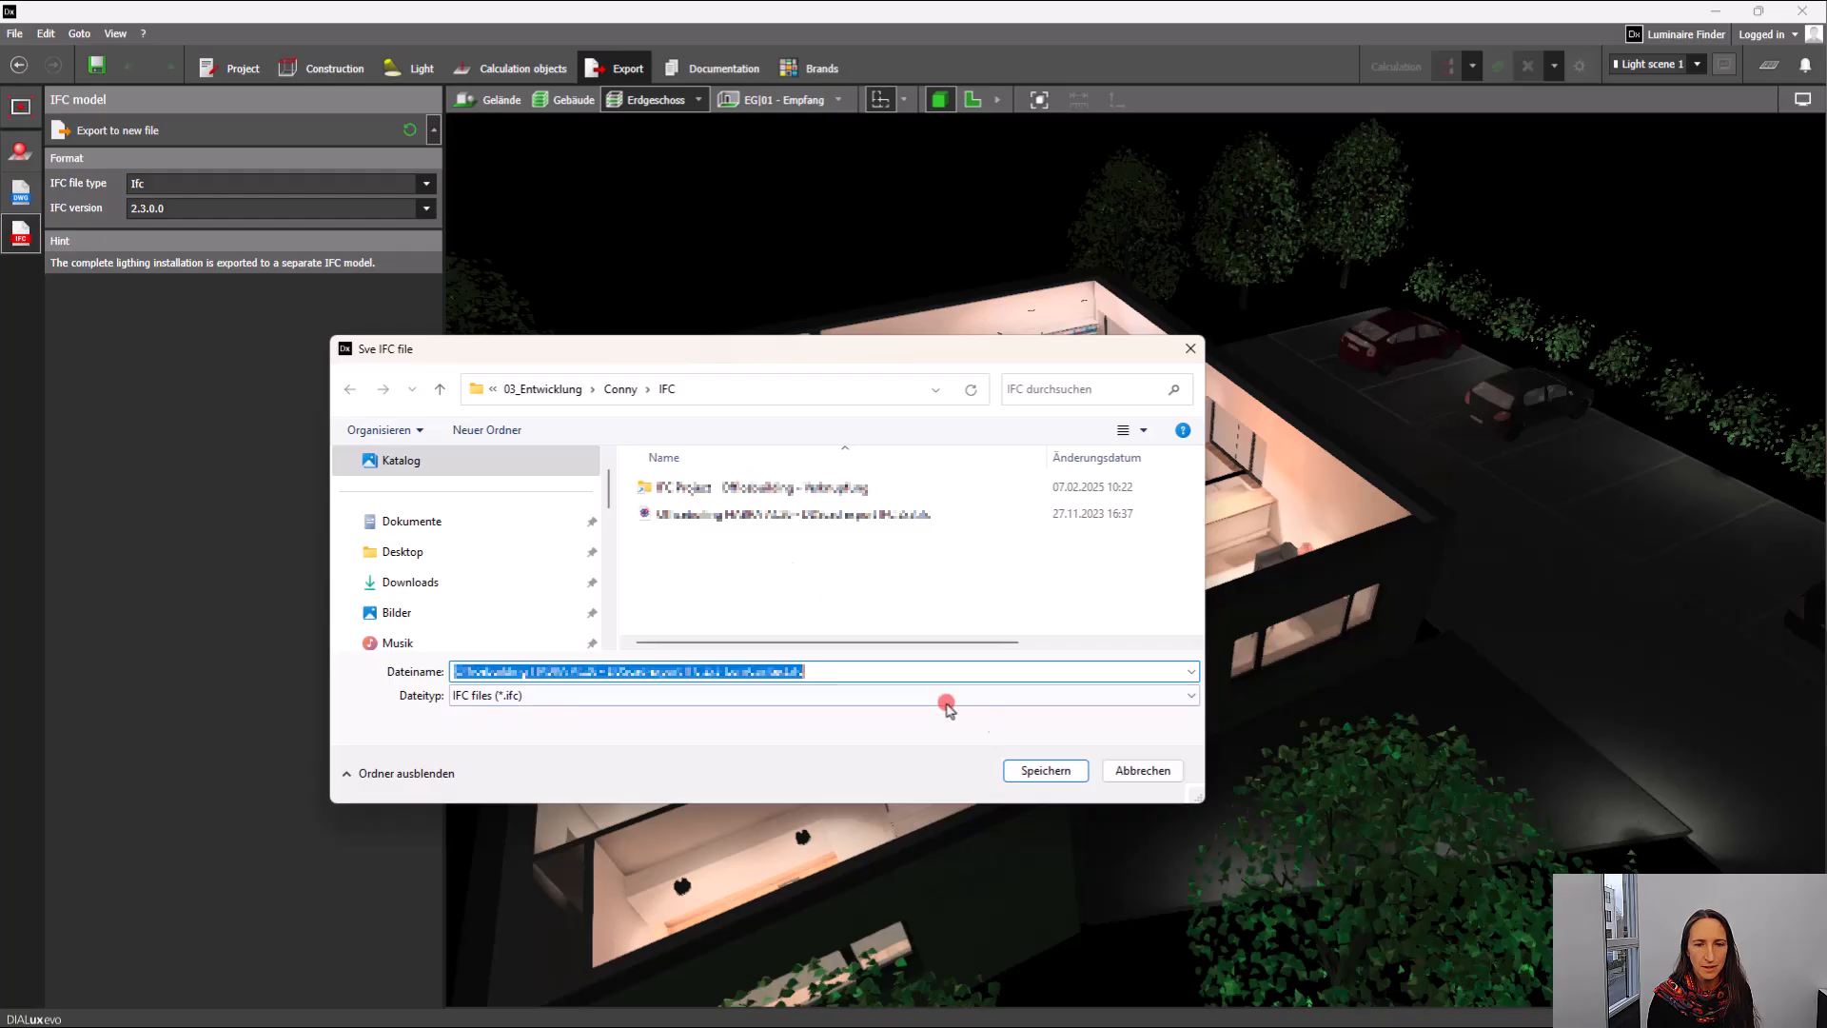
click(1054, 772)
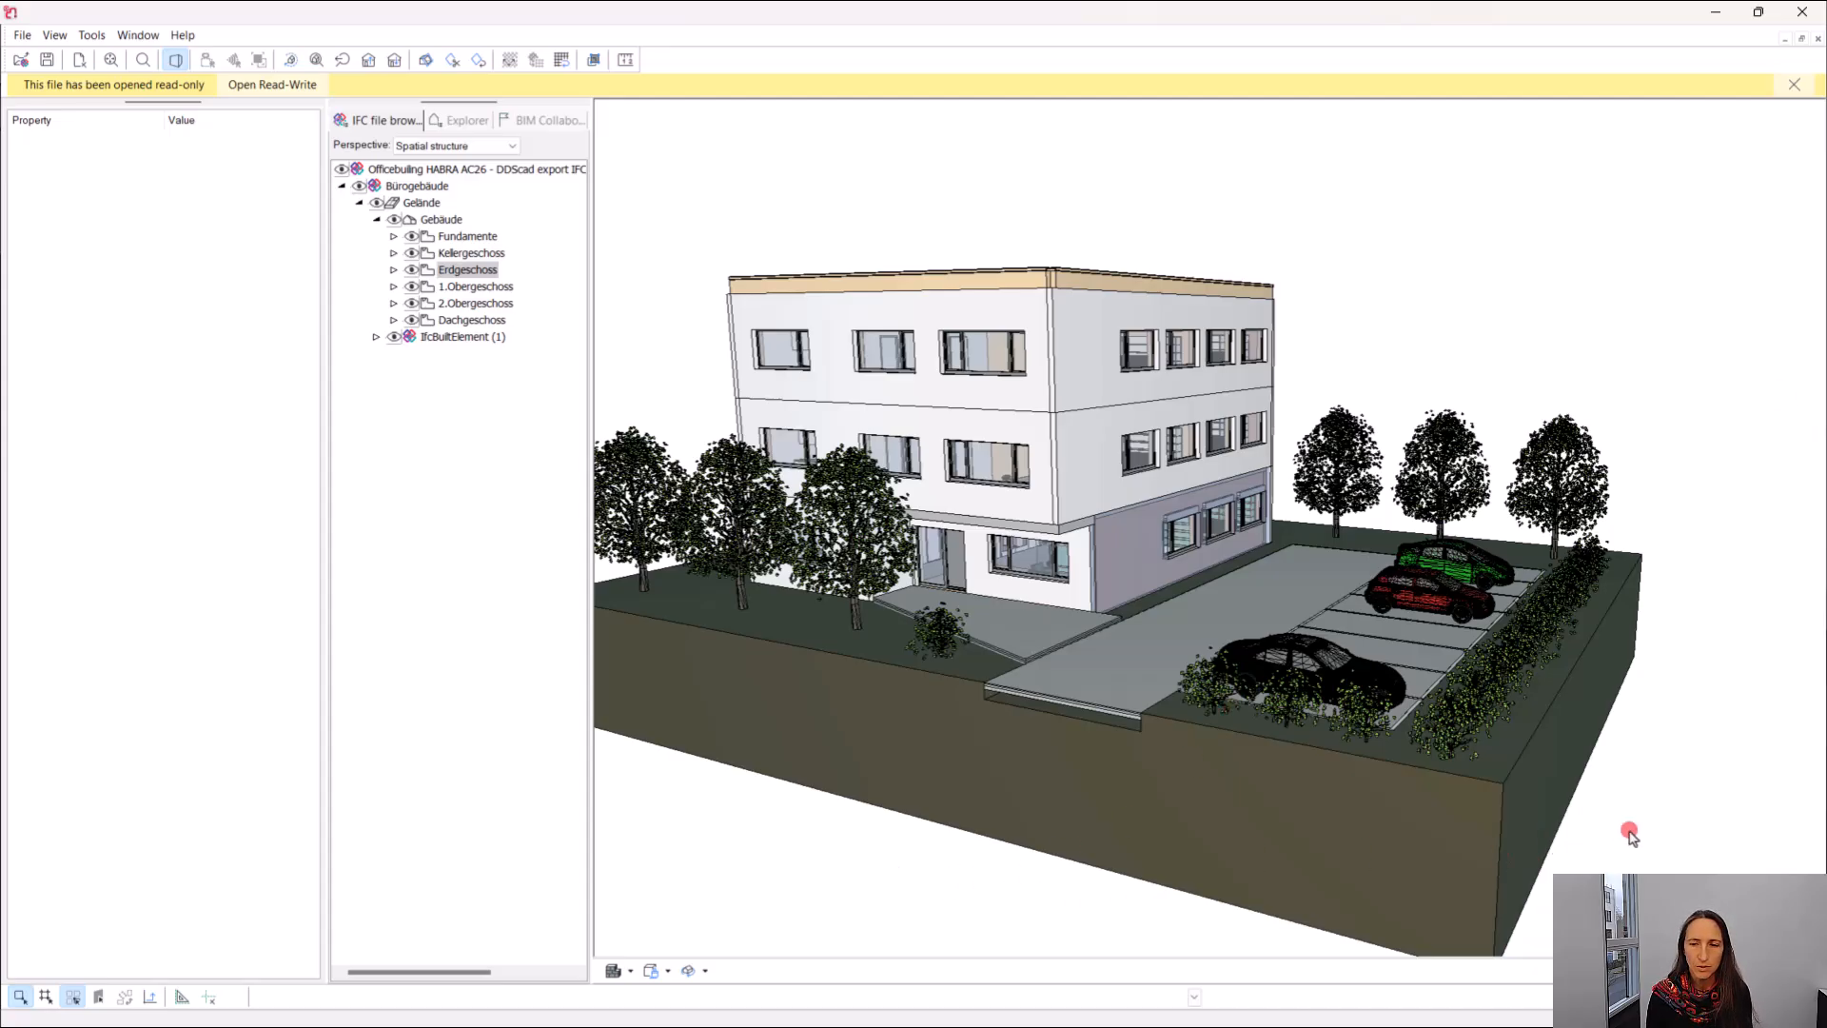
In the IFC viewer, add the exported lighting file ending in "_LumContext.ifc" to the open building model.
mouse_move(1660, 812)
mouse_down()
mouse_move(1624, 815)
mouse_move(1644, 841)
mouse_up()
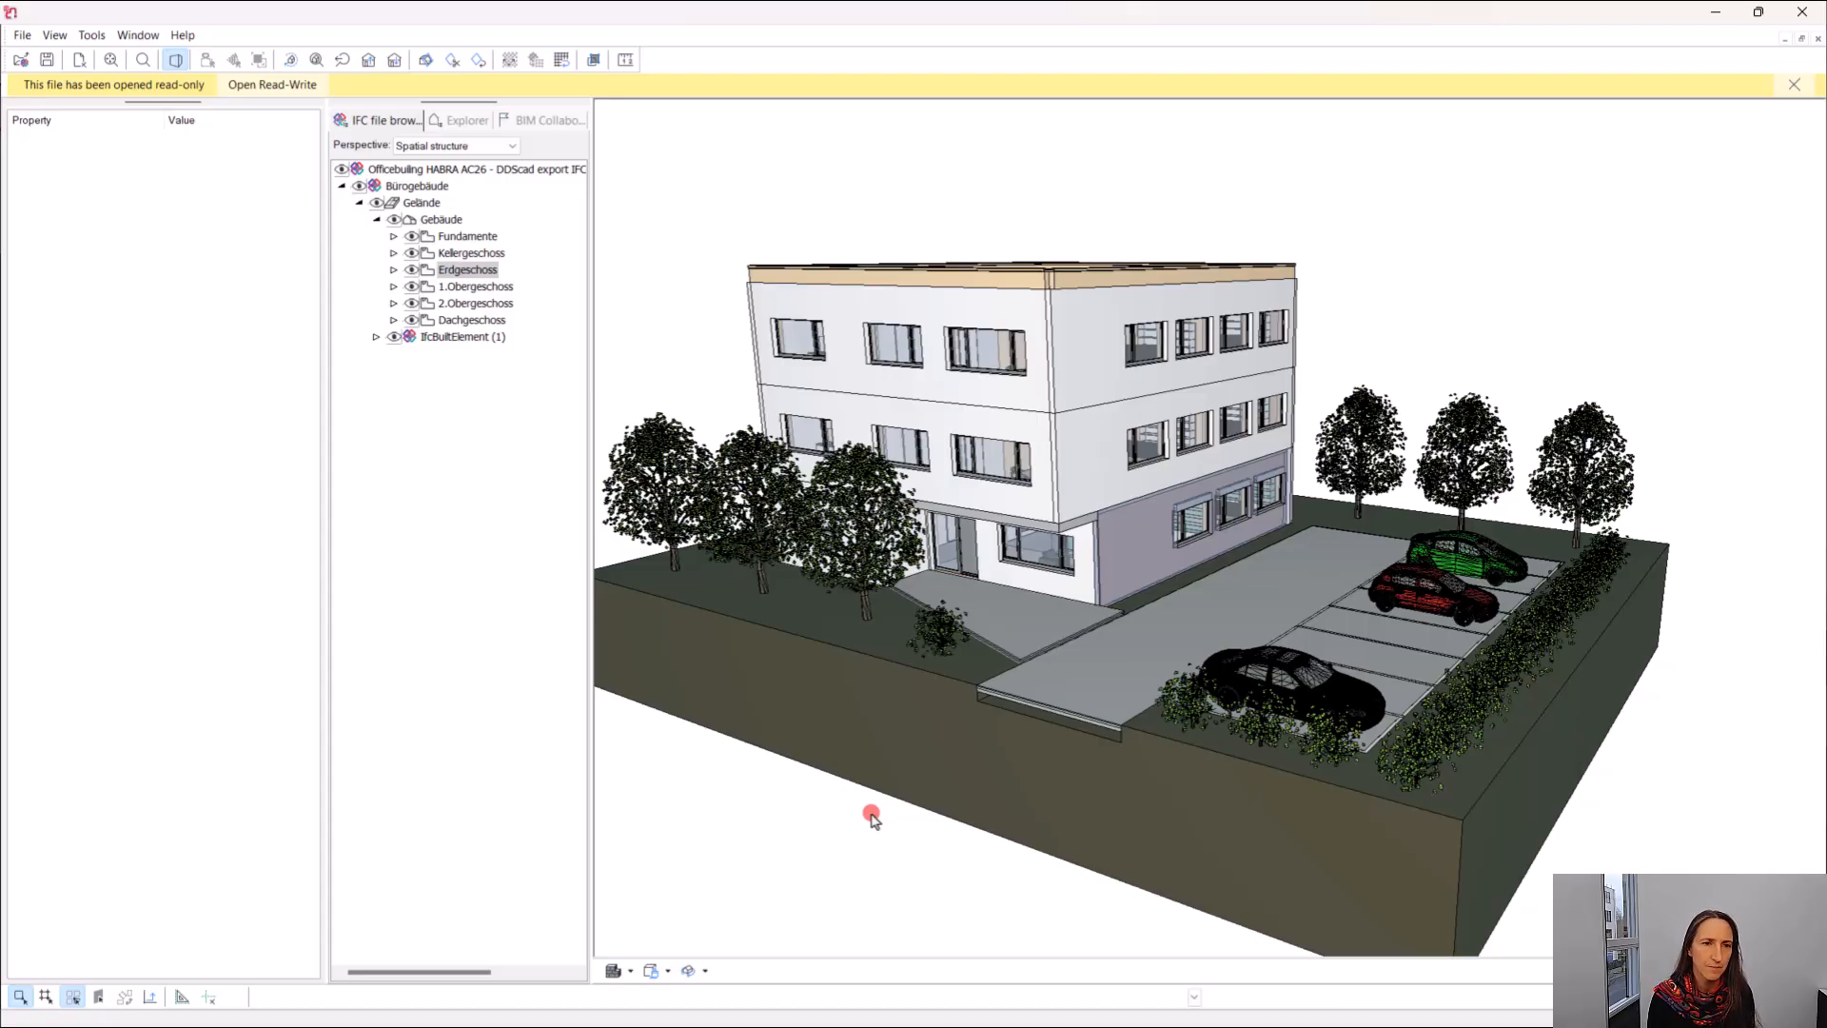
click(22, 35)
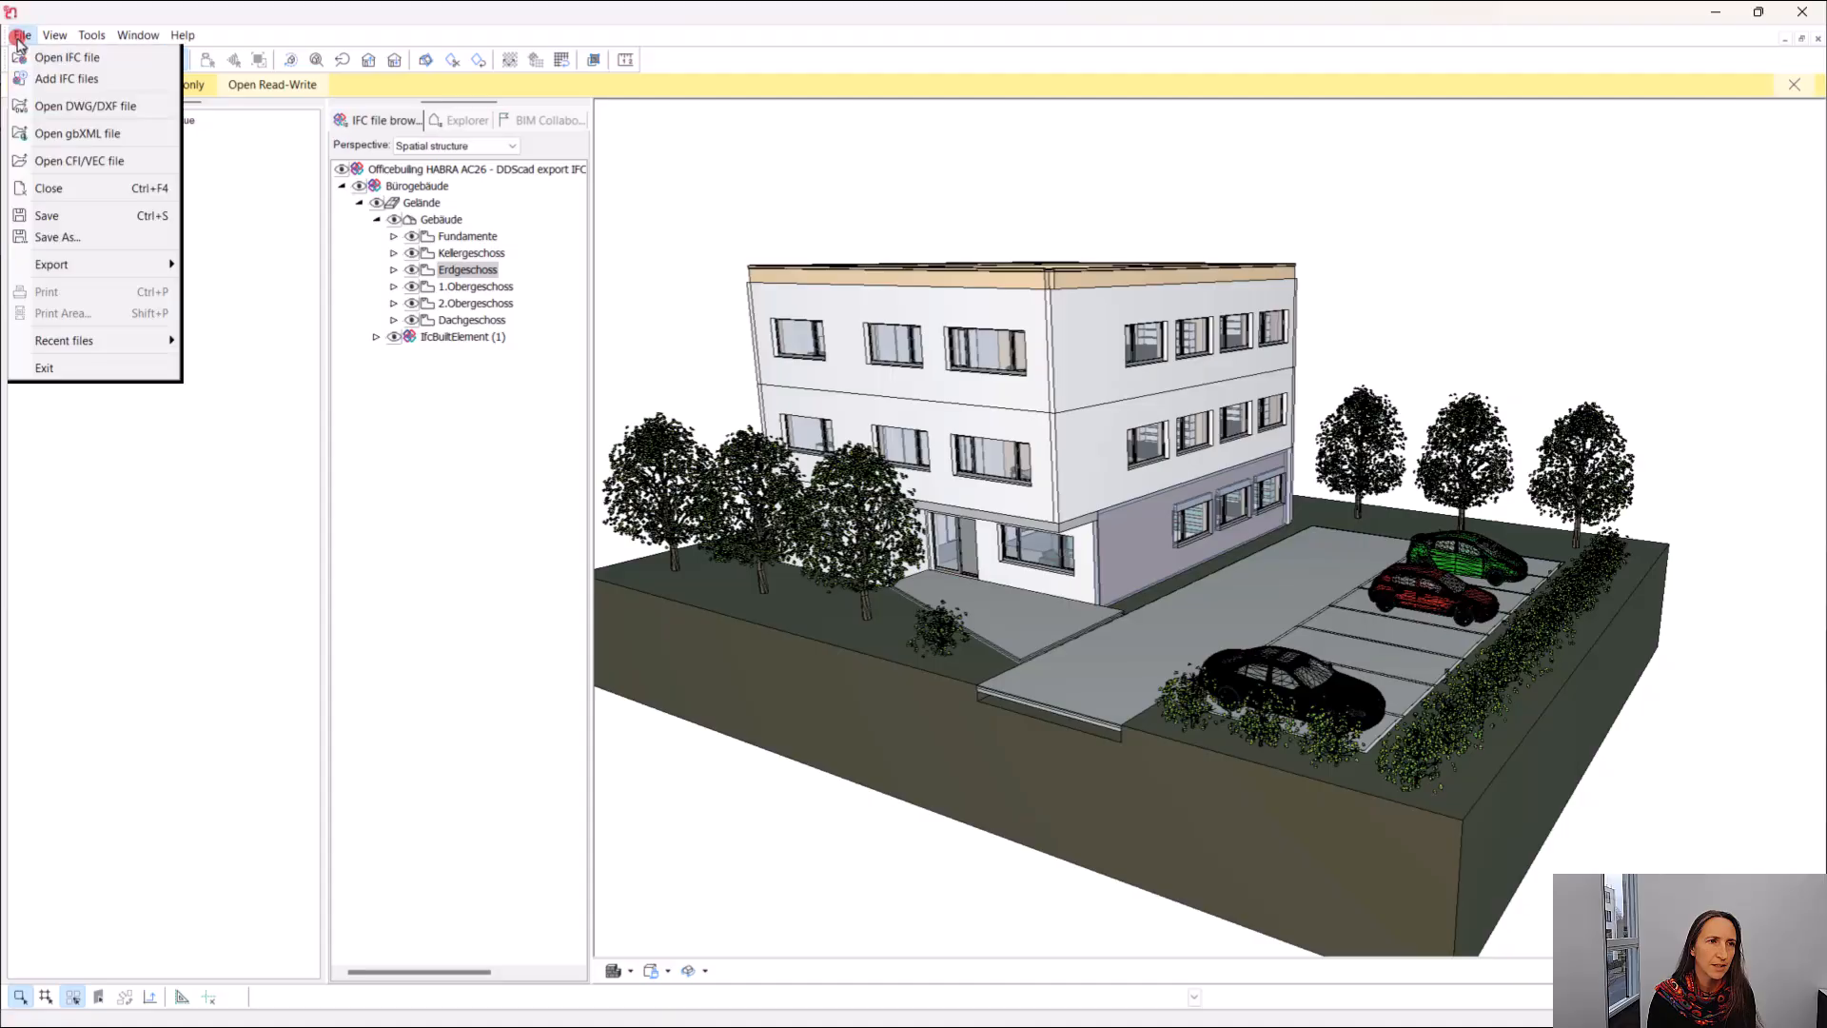
click(43, 80)
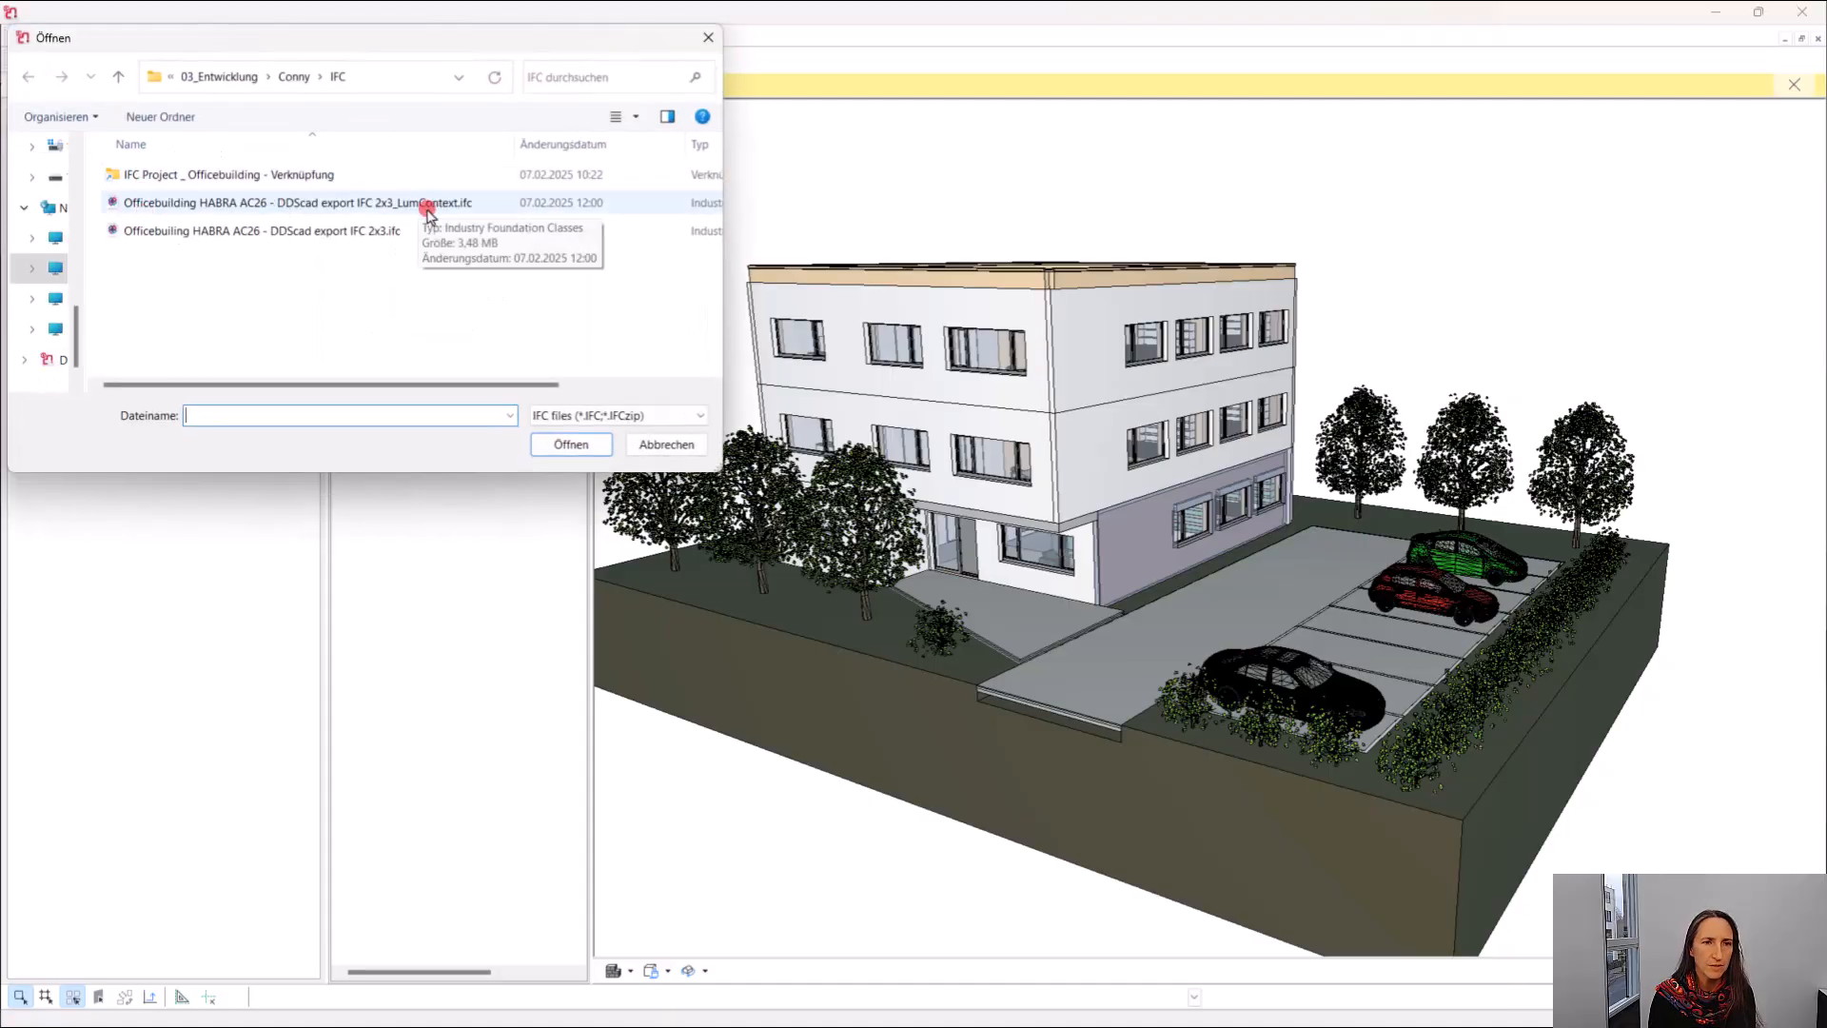
click(385, 205)
click(556, 445)
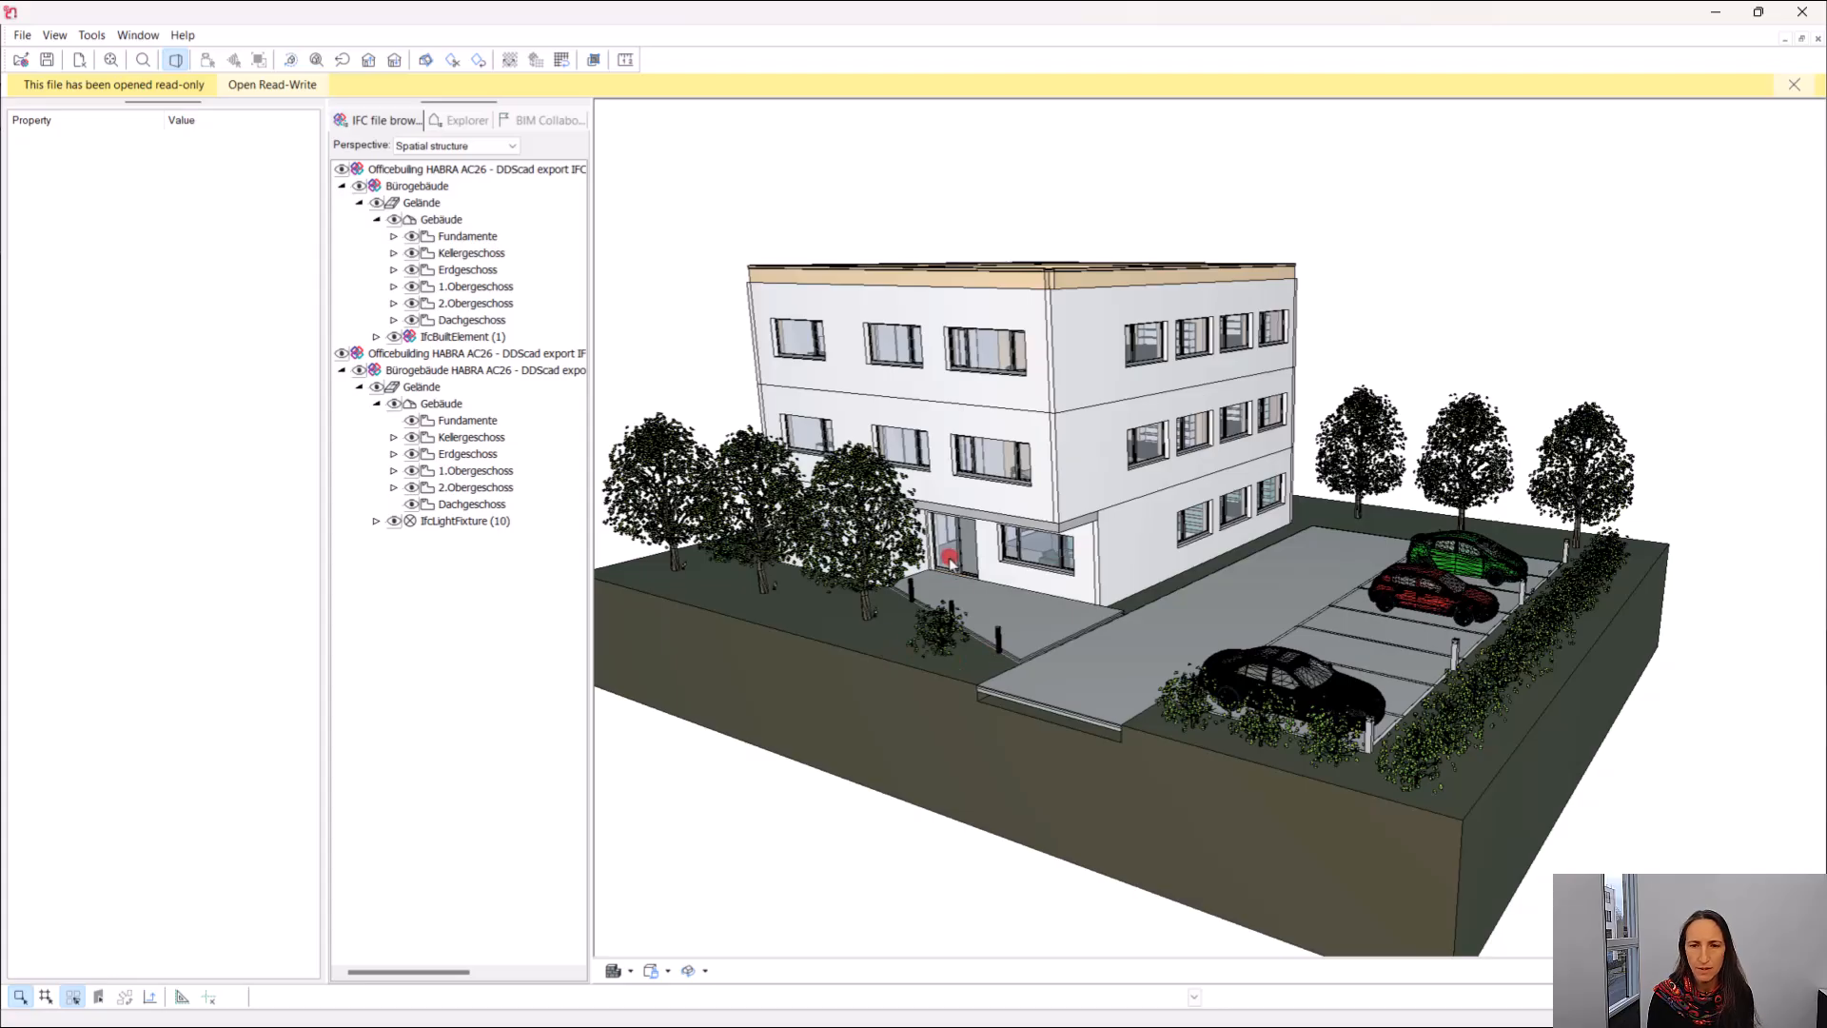
Hide the Dachgeschoss, 2.Obergeschoss, 1.Obergeschoss and Kellergeschoss storeys of the architectural model.
click(393, 319)
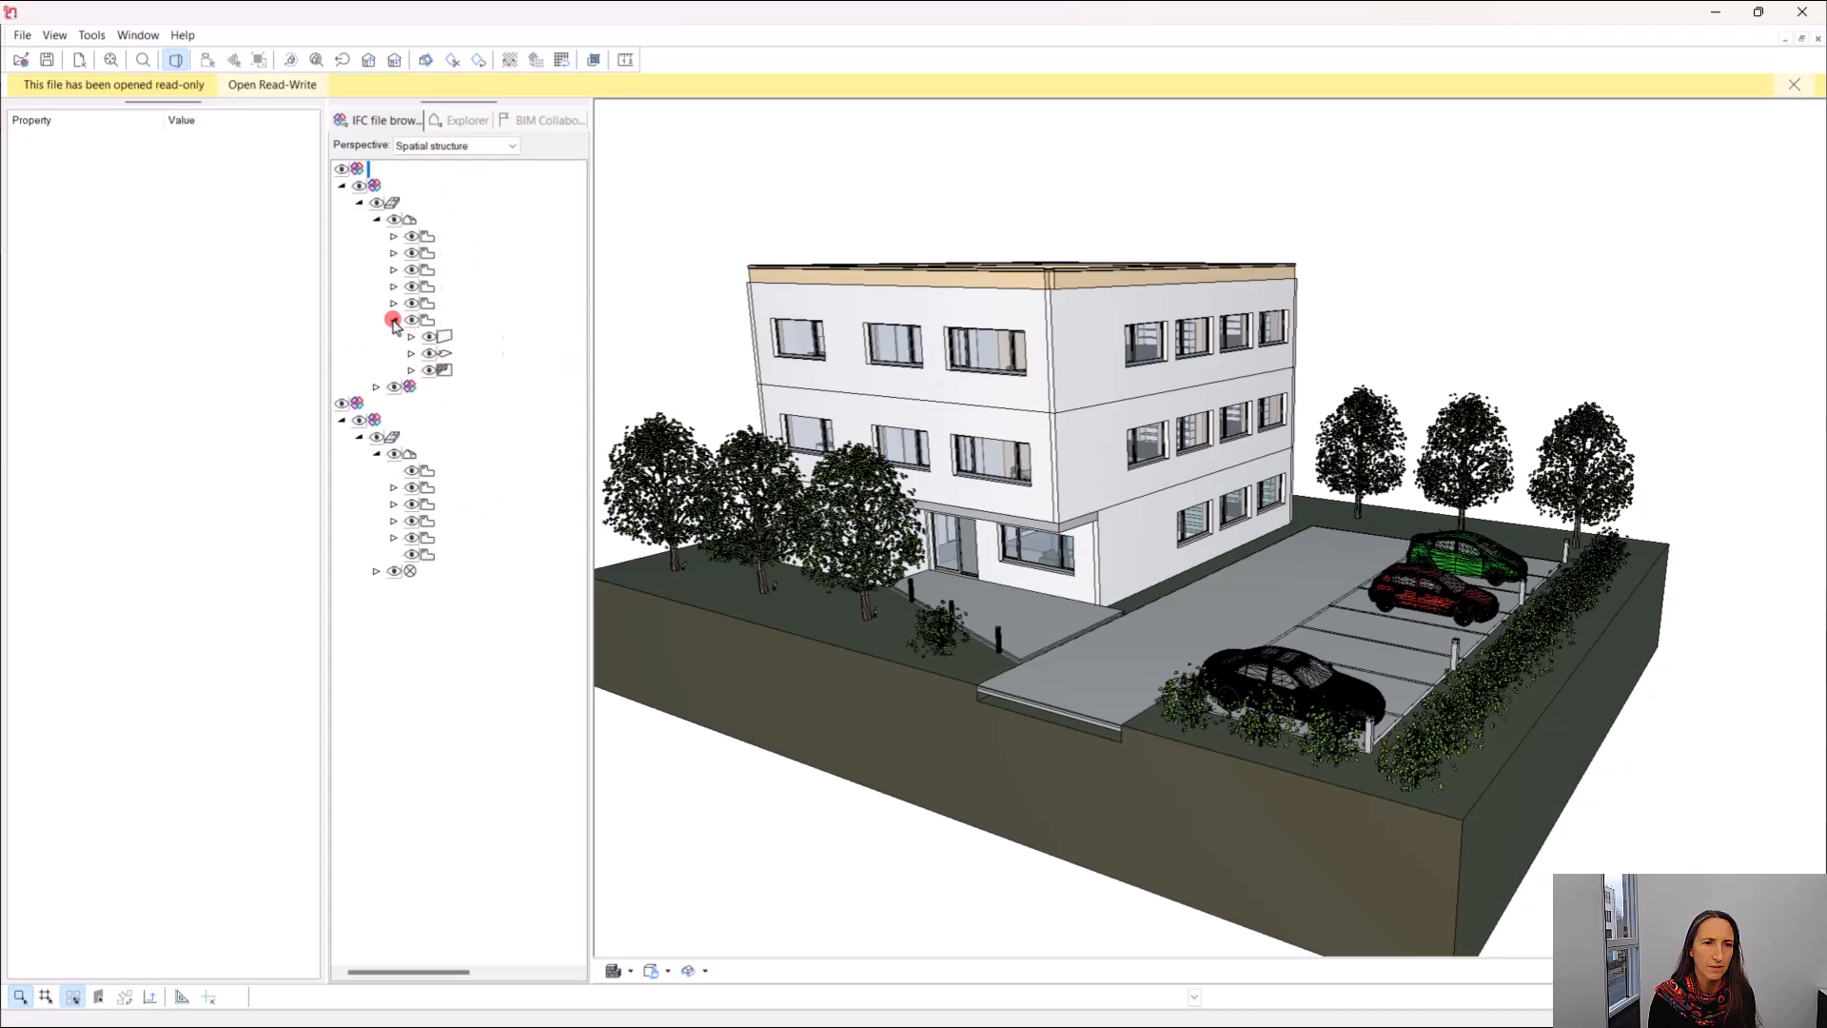
click(394, 321)
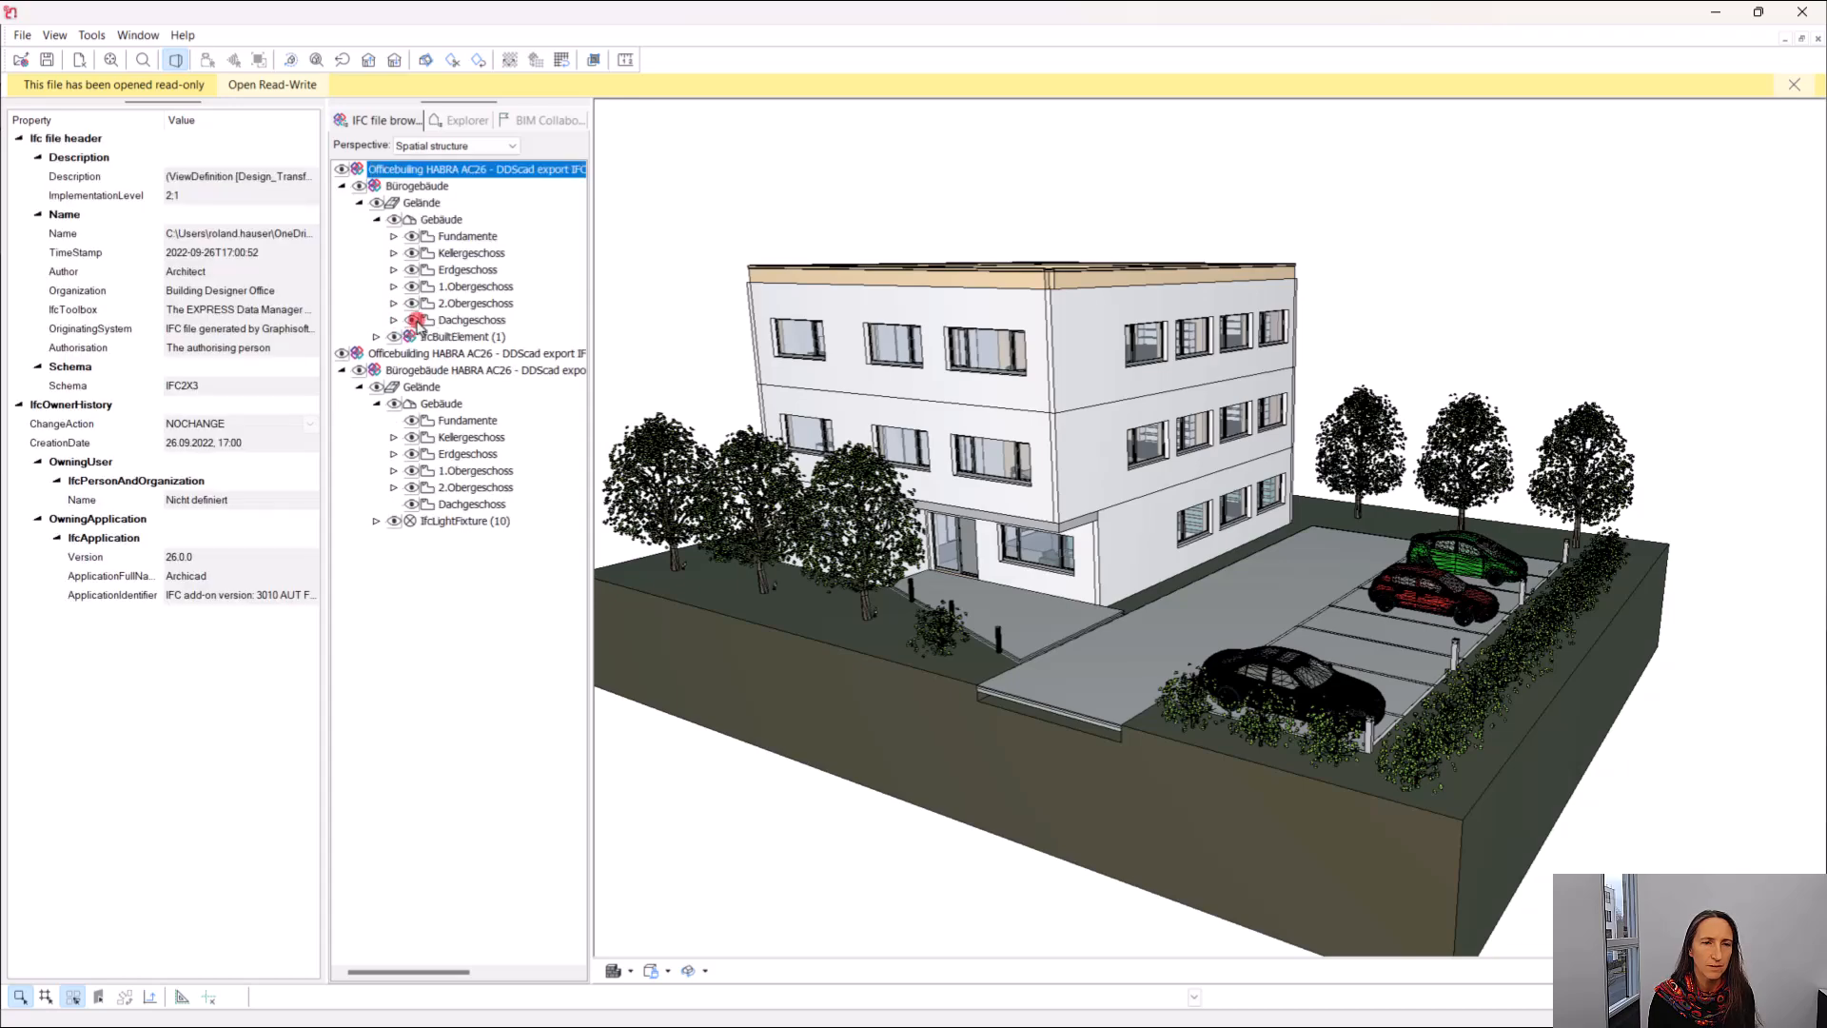
click(414, 320)
click(415, 303)
click(412, 287)
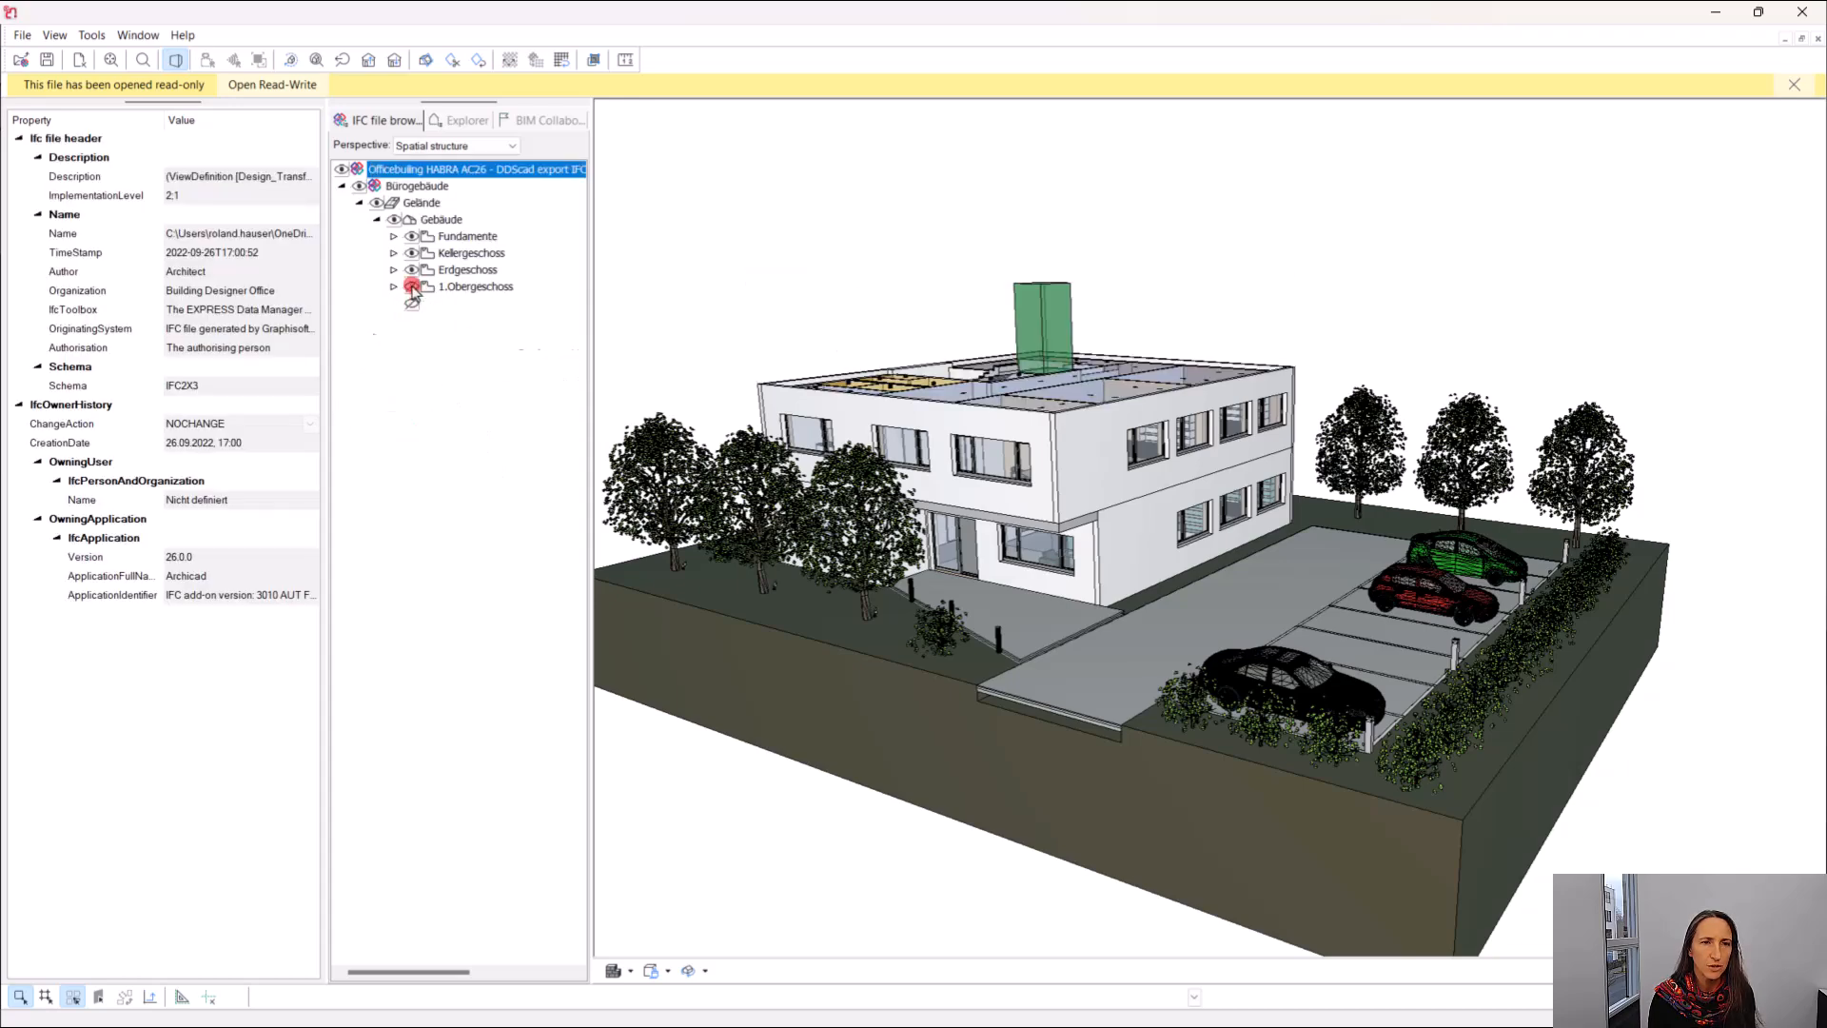
click(414, 254)
Select the ceiling light fixture near the window behind the reception counter on the ground floor to inspect its IFC properties.
middle_drag(982, 546, 1294, 735)
scroll(729, 534, up, 8)
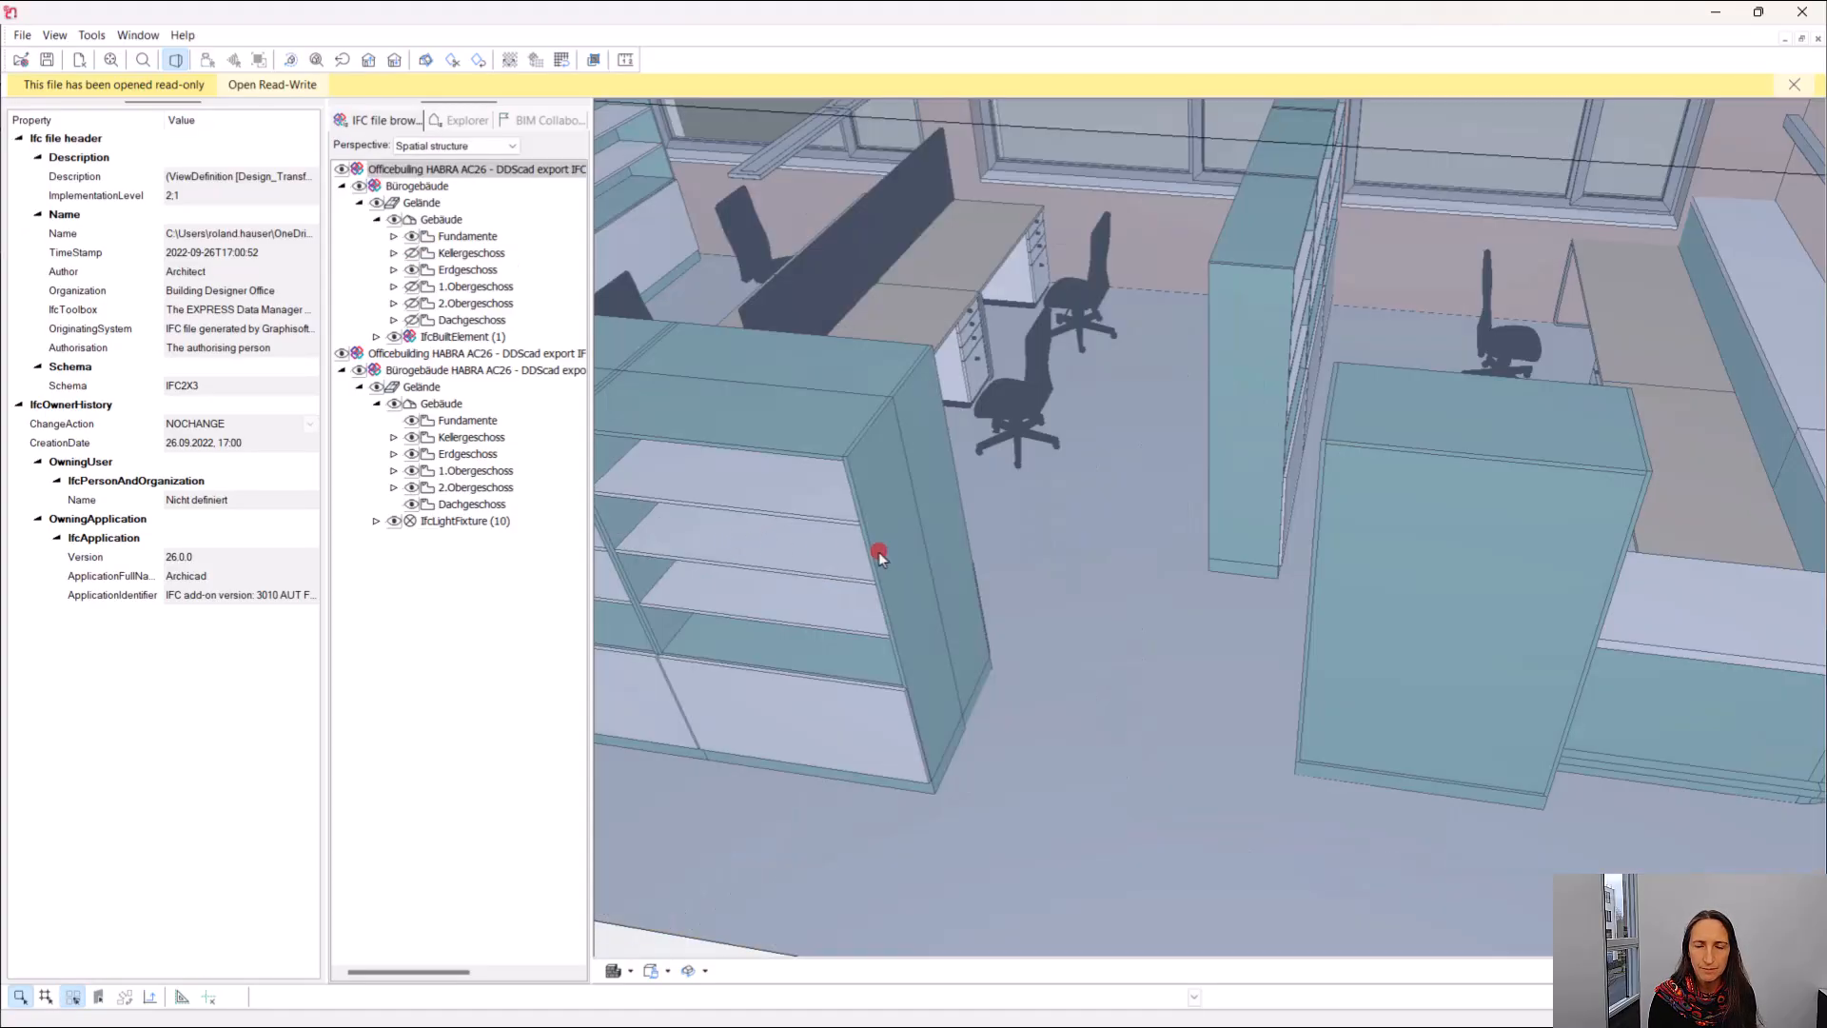
scroll(853, 556, down, 3)
middle_drag(1164, 598, 1319, 494)
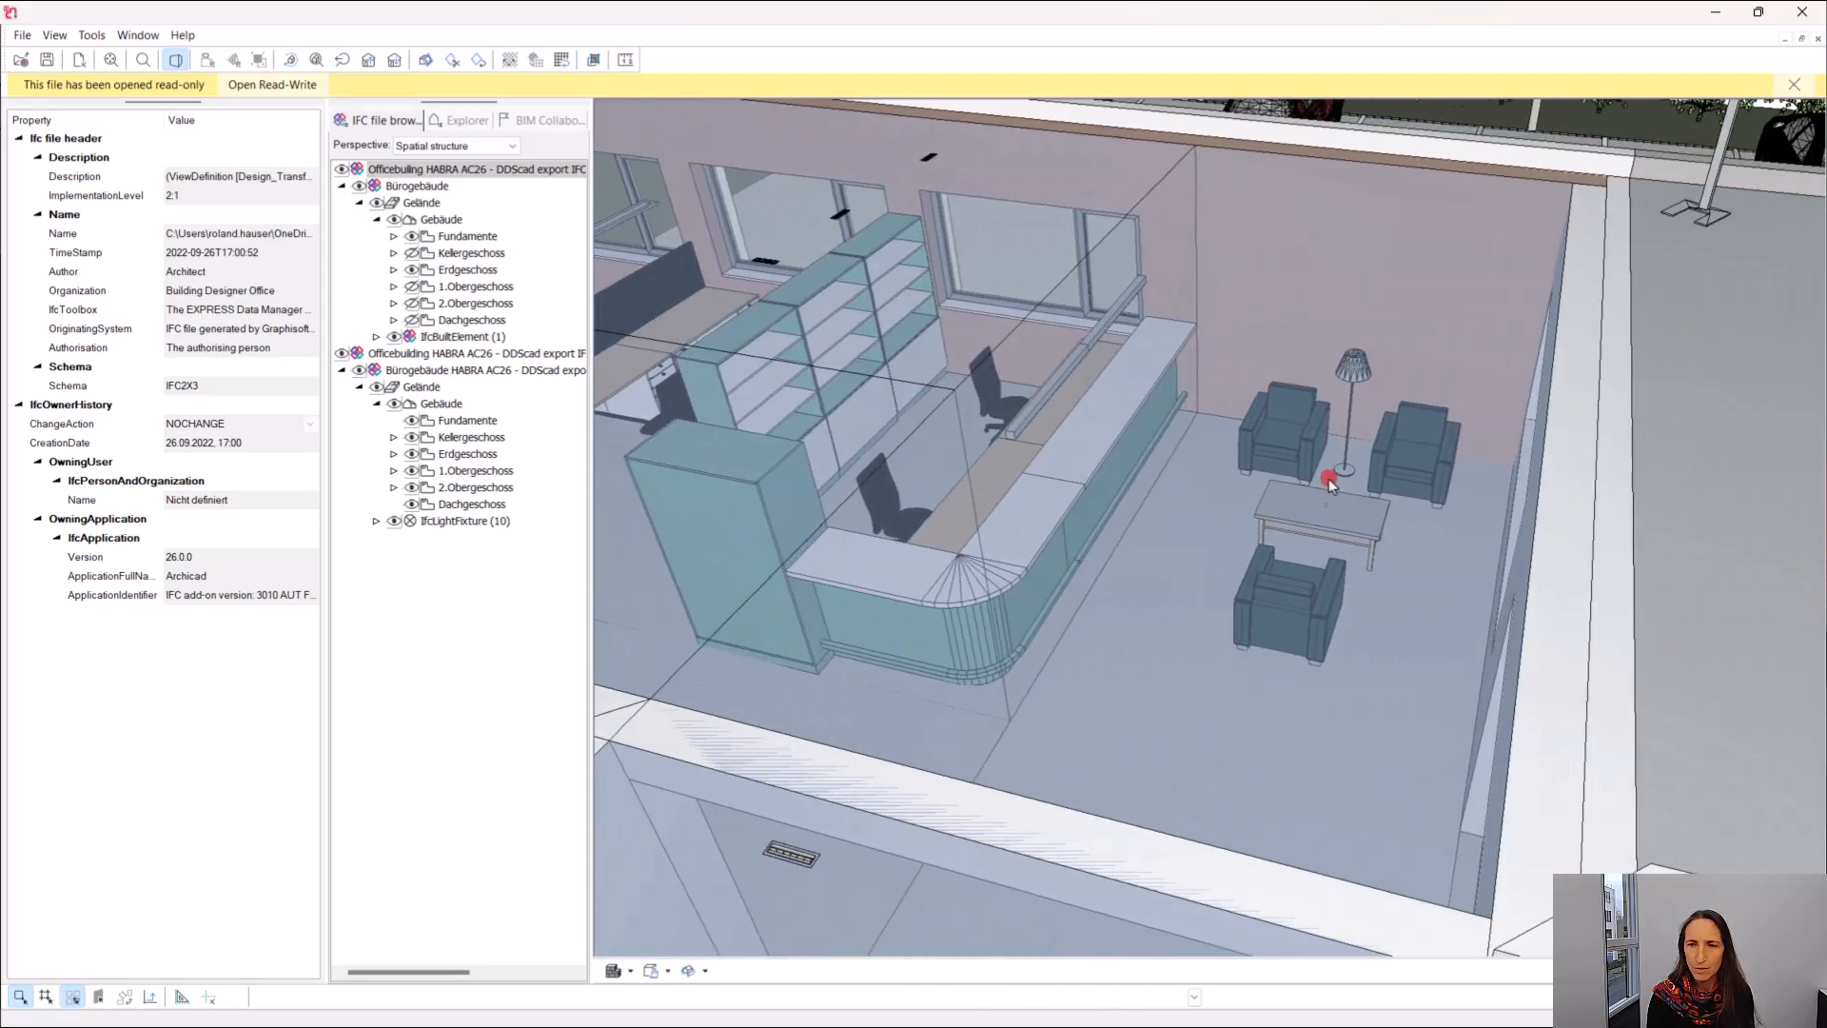
click(929, 158)
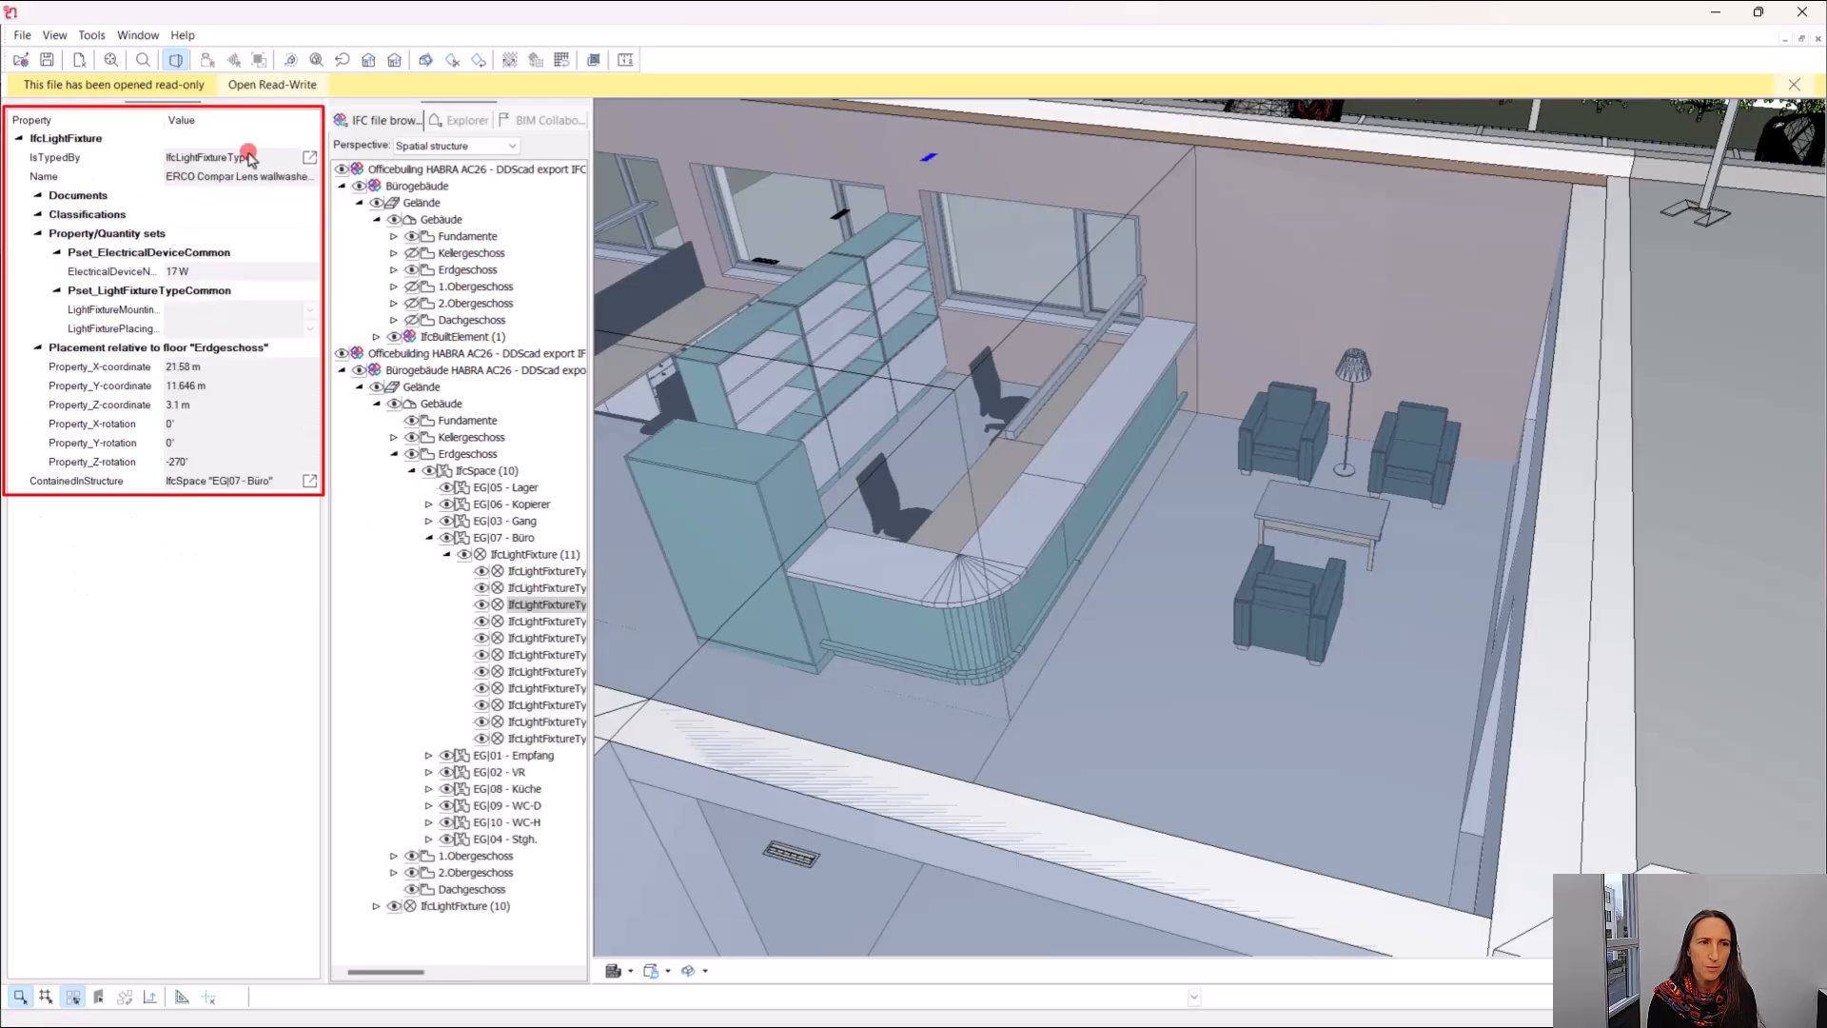